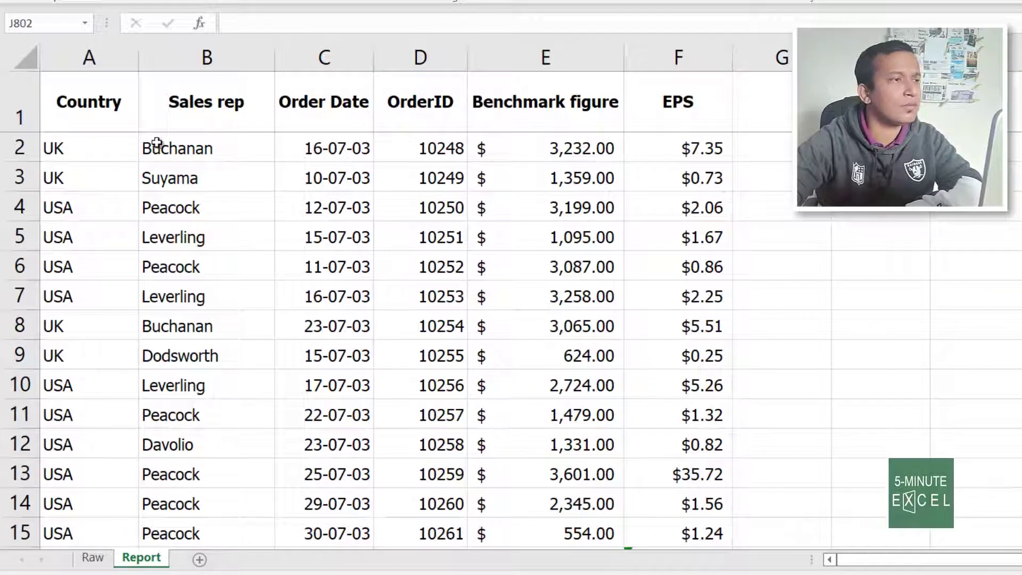
Examine the formulas in the EPS column and the SUM formula in its total cell F801.
{"action": "left_click", "coordinate": [686, 104]}
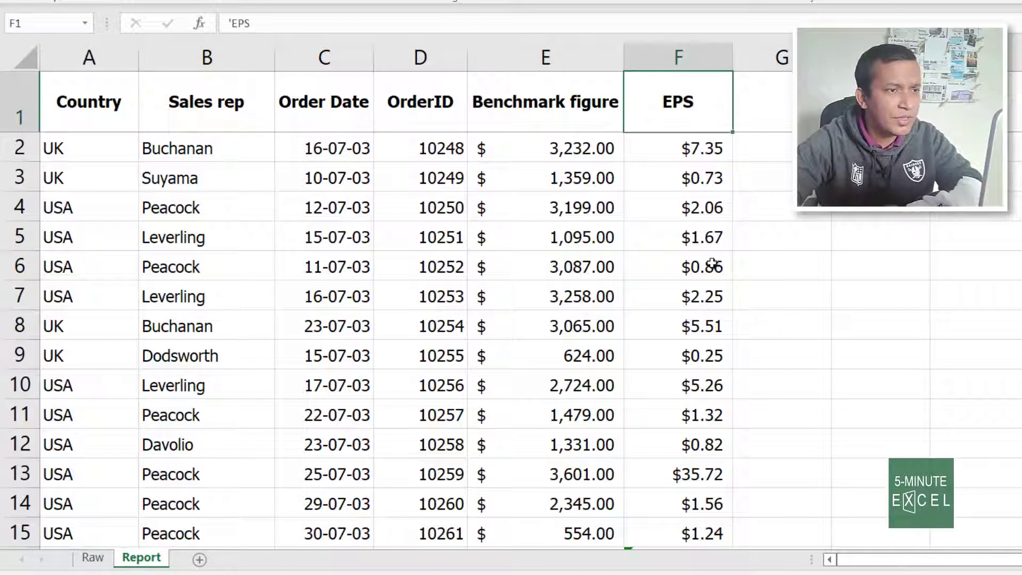
{"action": "left_click", "coordinate": [683, 146]}
{"action": "left_click", "coordinate": [676, 267]}
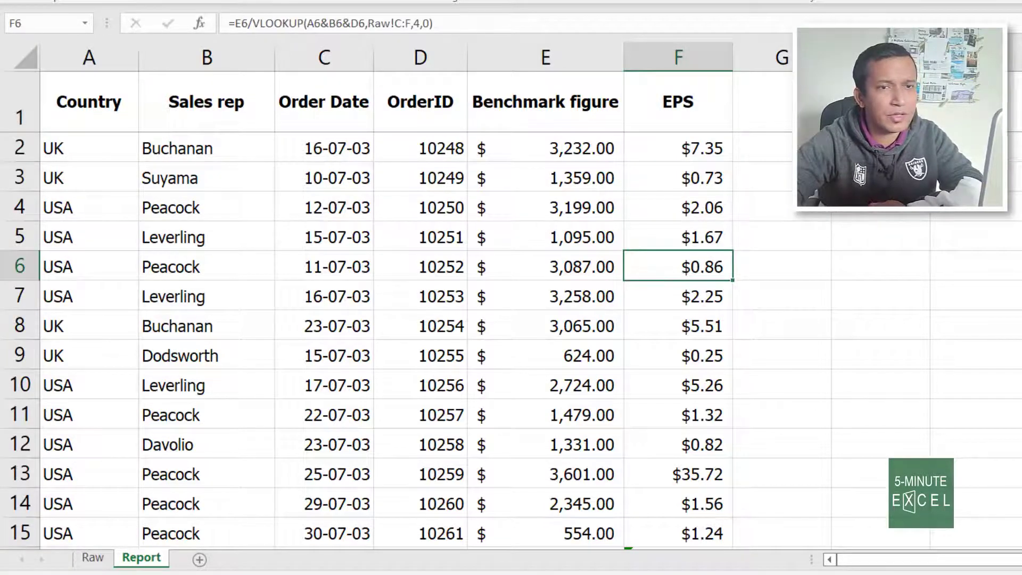
{"action": "left_click", "coordinate": [682, 99]}
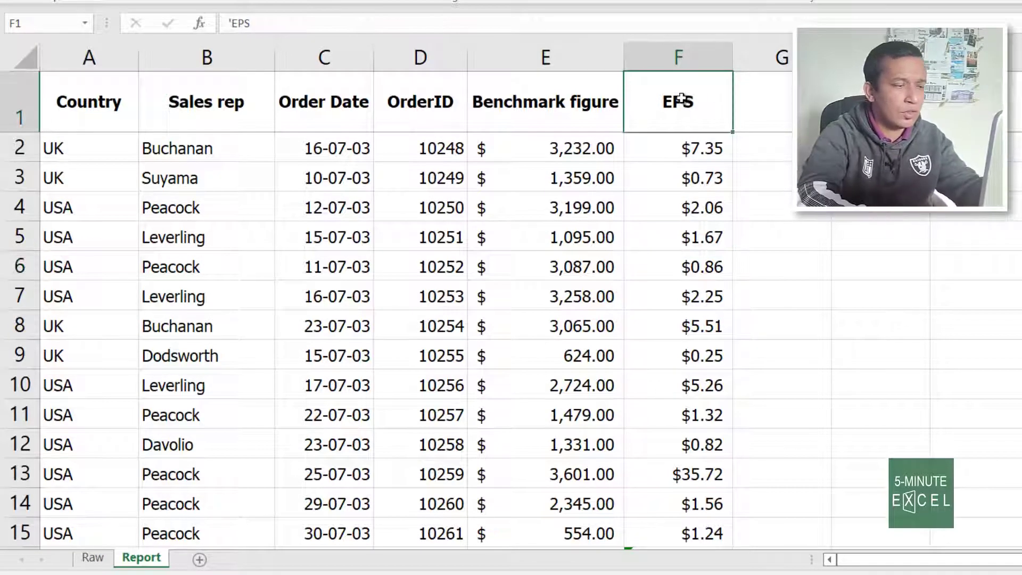
{"action": "key", "text": "ctrl+shift+Down"}
{"action": "left_click", "coordinate": [688, 534]}
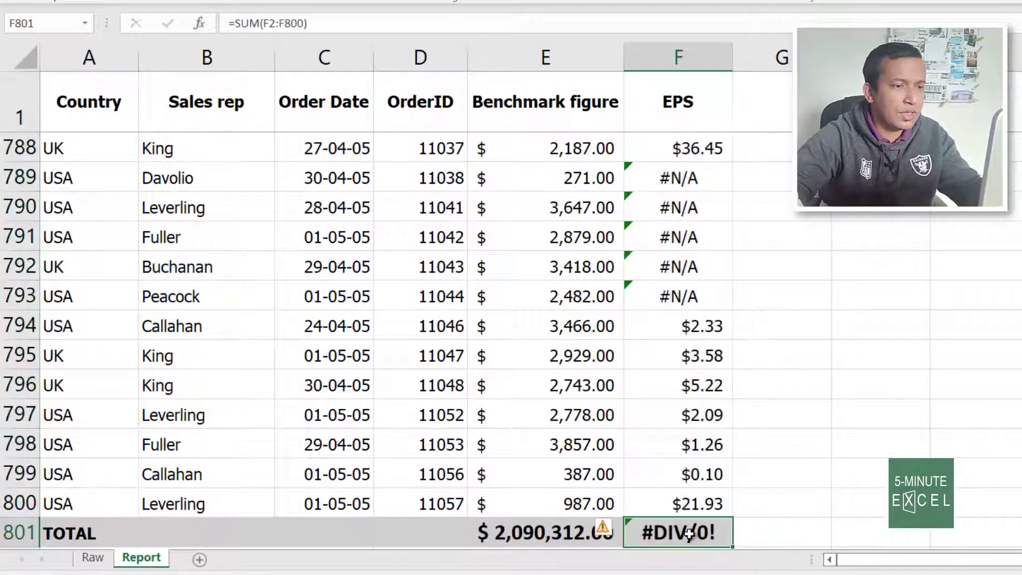
{"action": "double_click", "coordinate": [688, 534]}
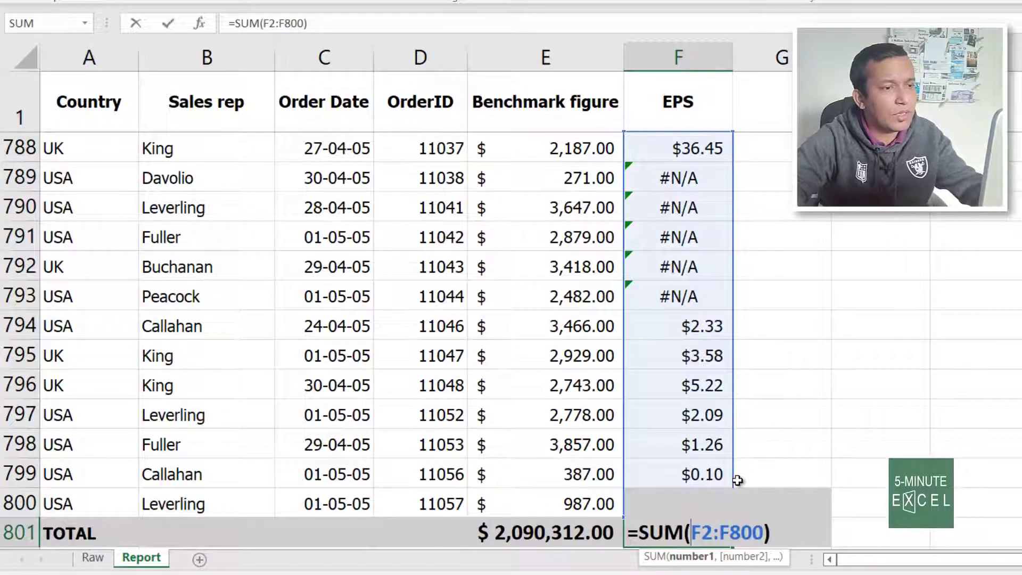
{"action": "key", "text": "Return"}
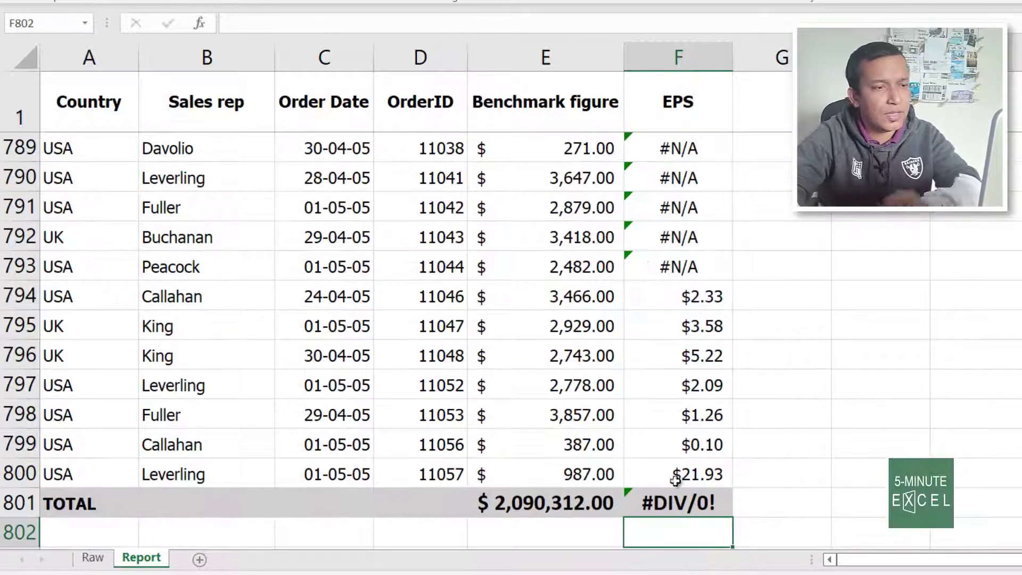
{"action": "left_click", "coordinate": [709, 501]}
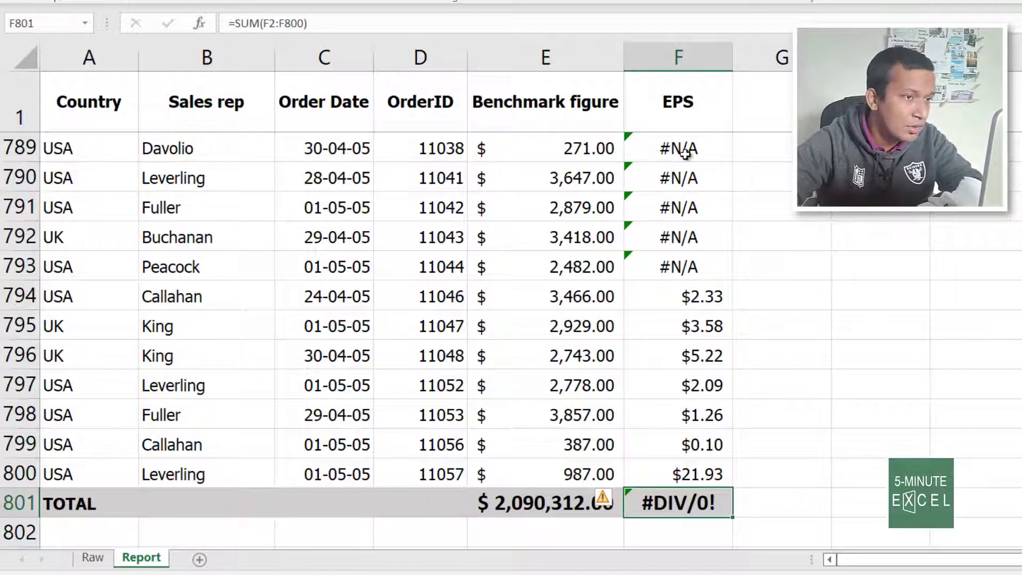
Inspect the error cells in the EPS column, including F789:F791, F89 and F93.
{"action": "left_click_drag", "start_coordinate": [686, 155], "coordinate": [684, 210]}
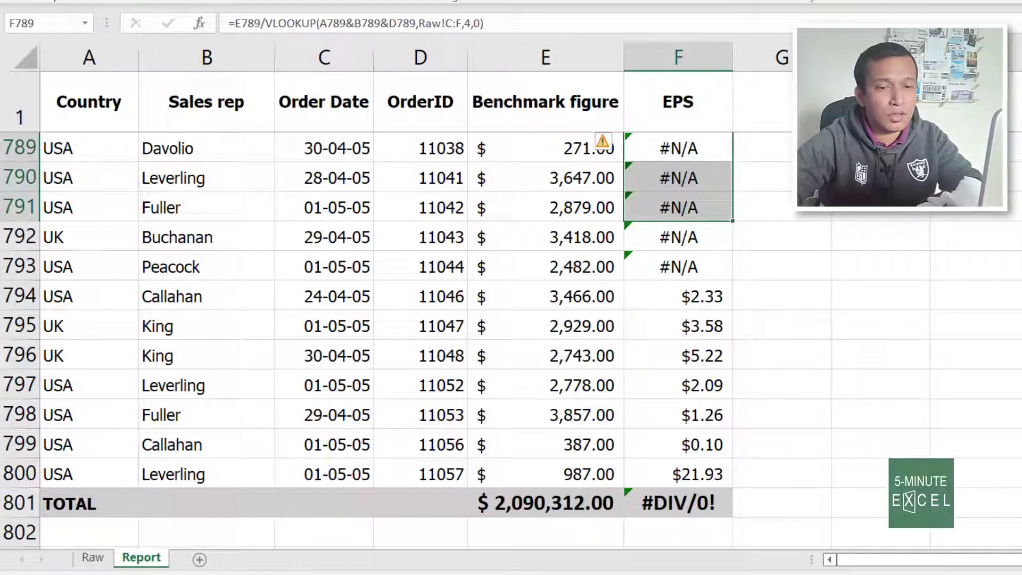
{"action": "scroll", "coordinate": [511, 340], "scroll_direction": "up", "scroll_amount": 20}
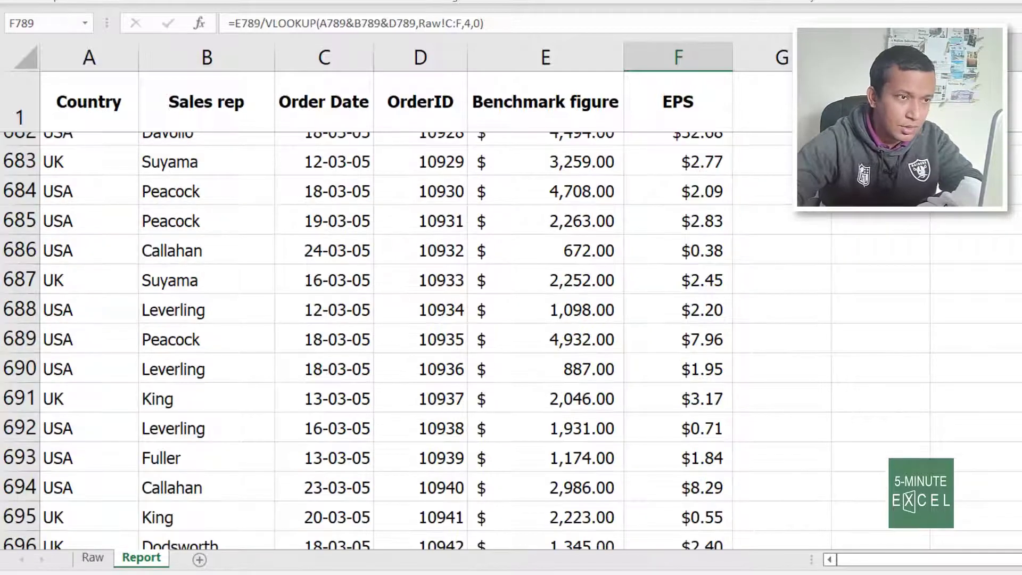
{"action": "scroll", "coordinate": [511, 341], "scroll_direction": "up", "scroll_amount": 20}
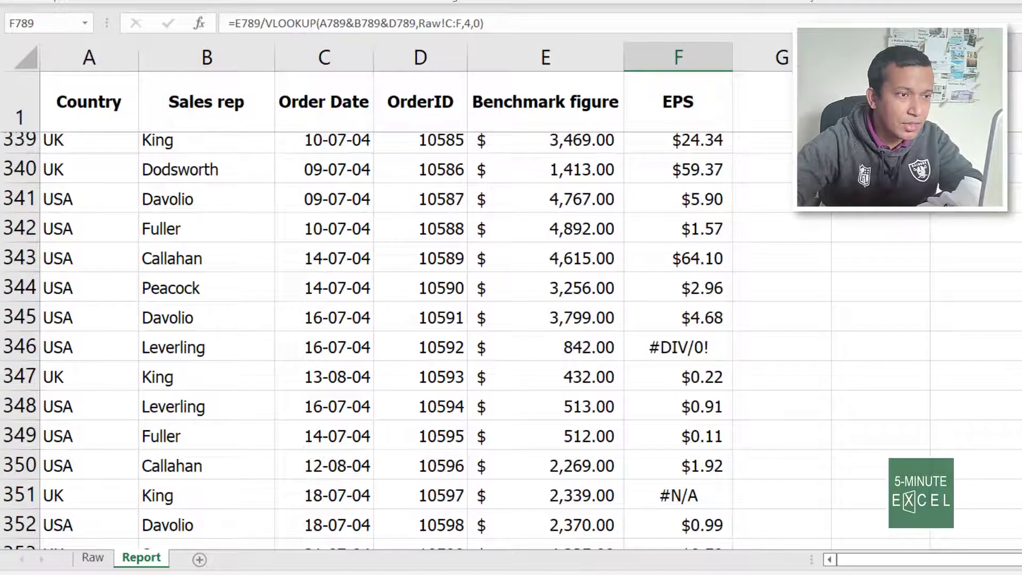
{"action": "scroll", "coordinate": [511, 340], "scroll_direction": "up", "scroll_amount": 20}
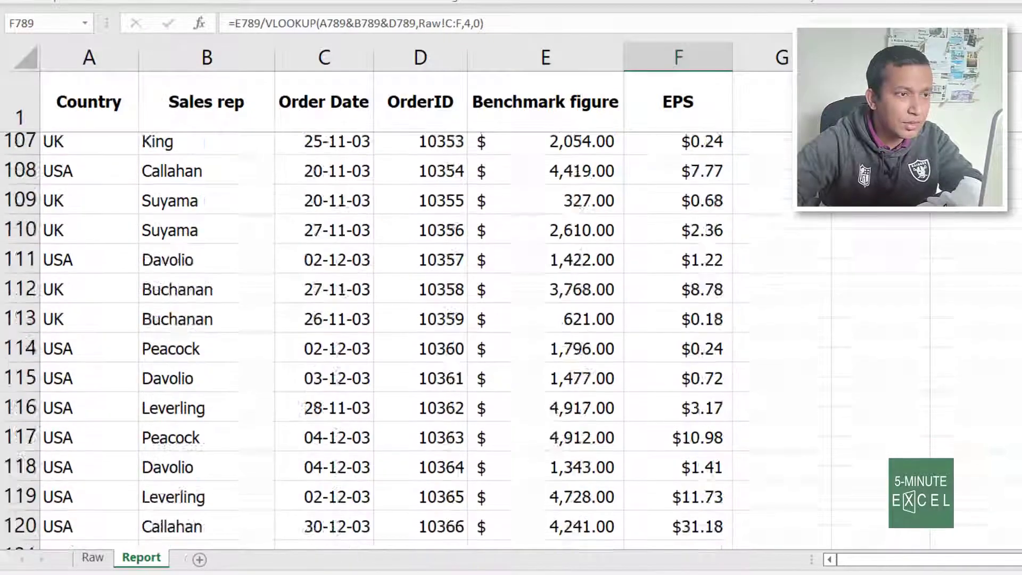
{"action": "scroll", "coordinate": [511, 341], "scroll_direction": "up", "scroll_amount": 8}
{"action": "left_click", "coordinate": [692, 357]}
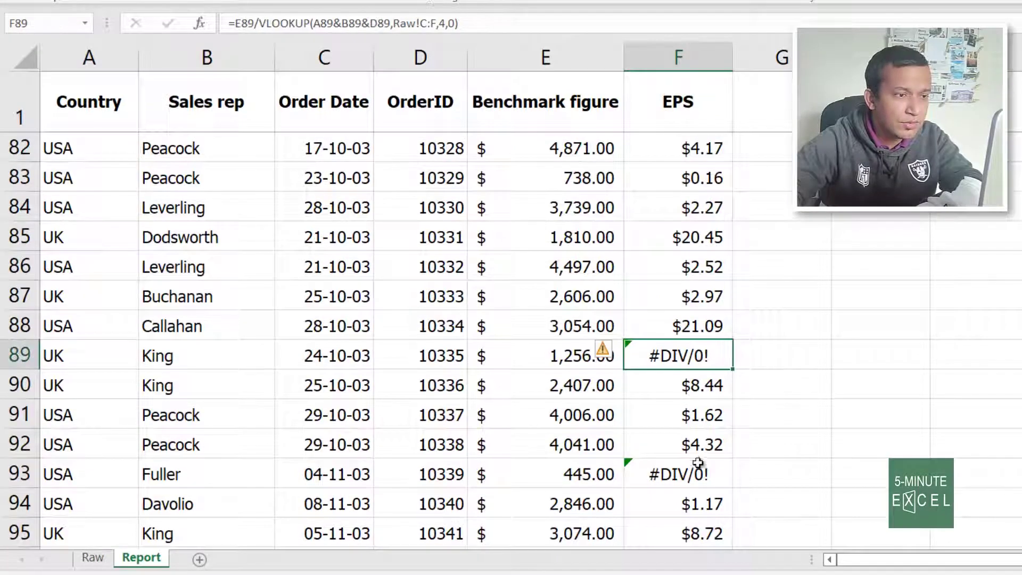
{"action": "left_click", "coordinate": [703, 477]}
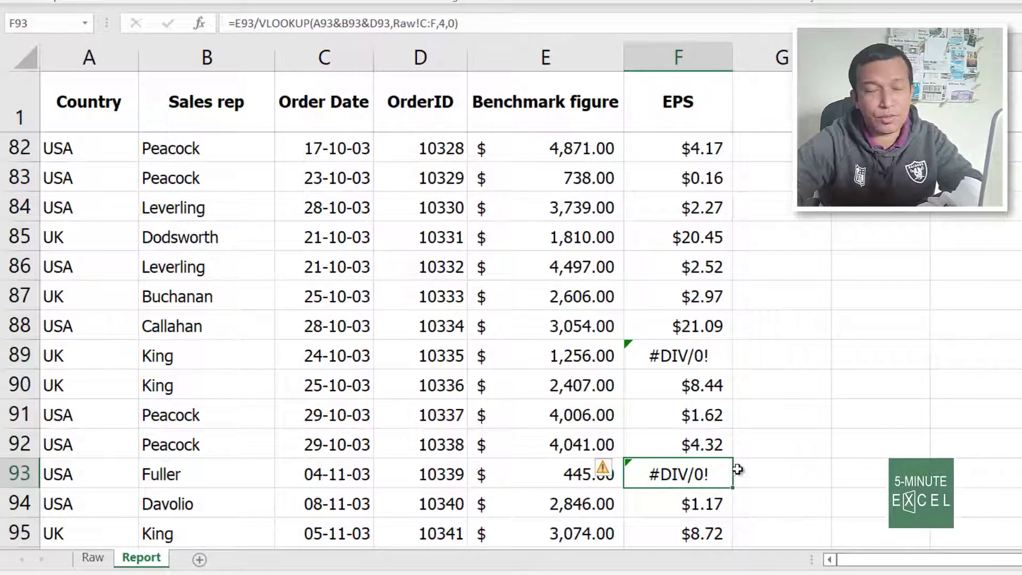
{"action": "left_click", "coordinate": [689, 355]}
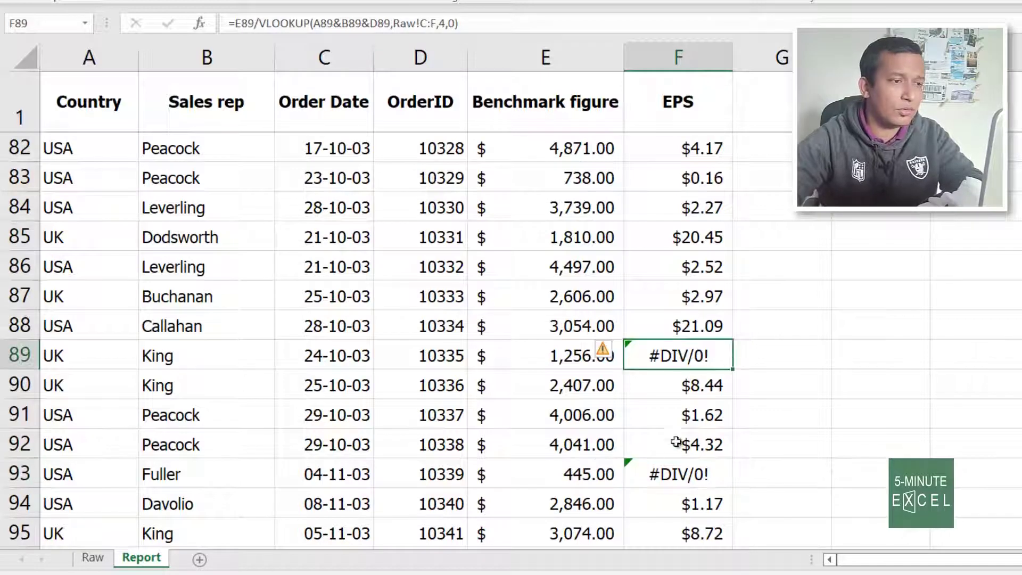
{"action": "left_click", "coordinate": [693, 476]}
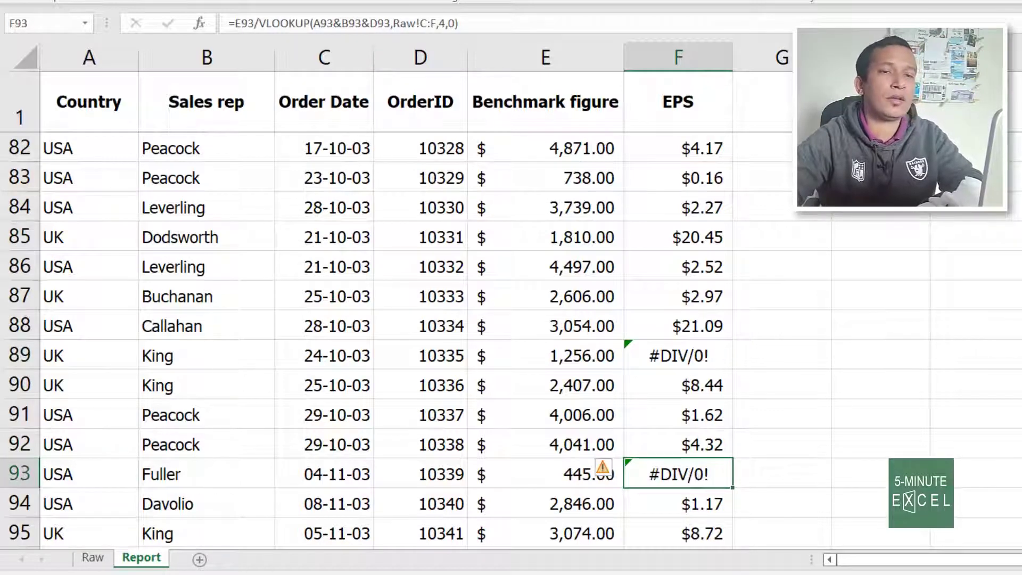
Clear the SUM formula from the EPS total cell F801.
{"action": "scroll", "coordinate": [389, 341], "scroll_direction": "down", "scroll_amount": 1}
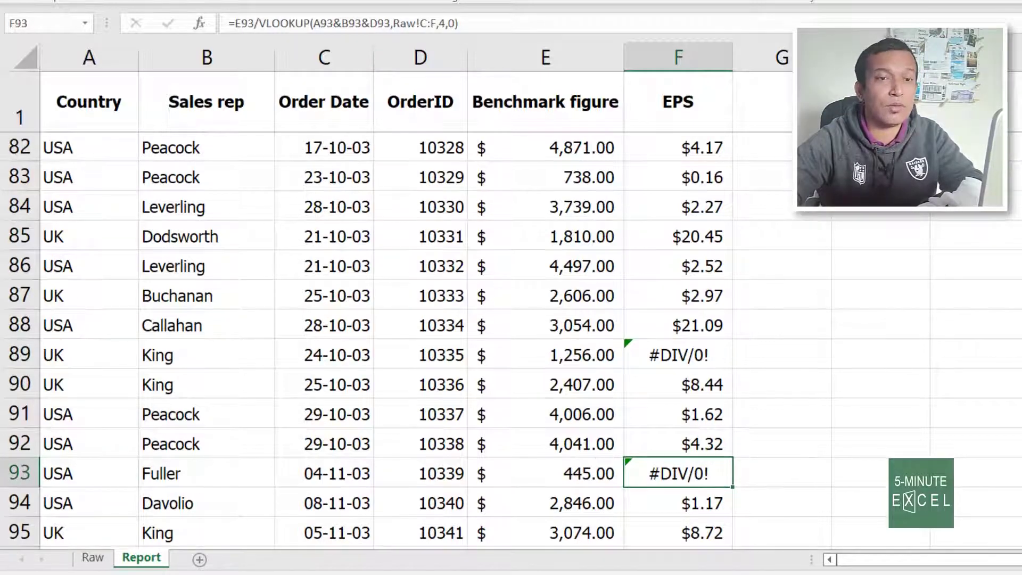
{"action": "scroll", "coordinate": [736, 491], "scroll_direction": "down", "scroll_amount": 20}
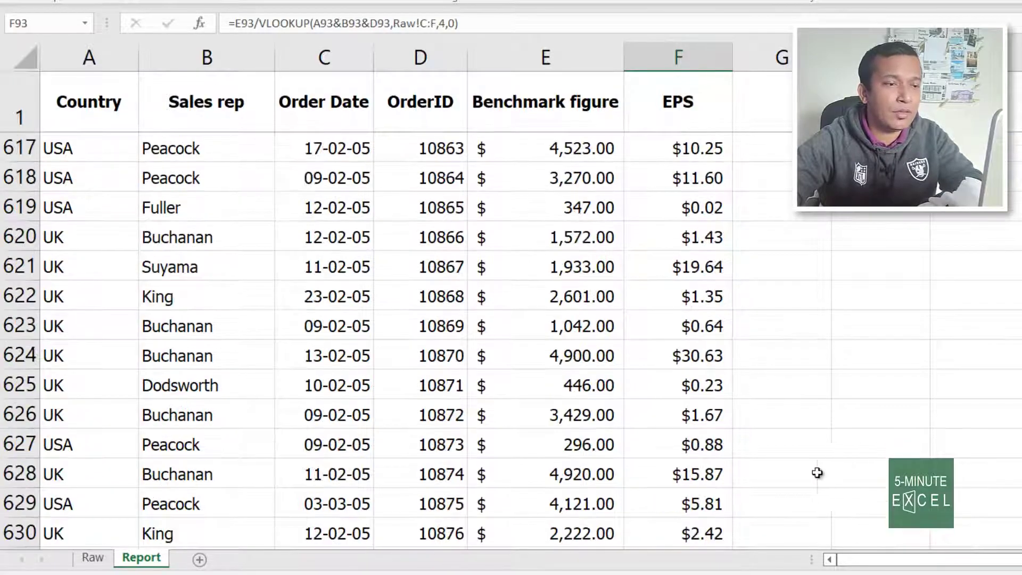
{"action": "scroll", "coordinate": [735, 491], "scroll_direction": "down", "scroll_amount": 20}
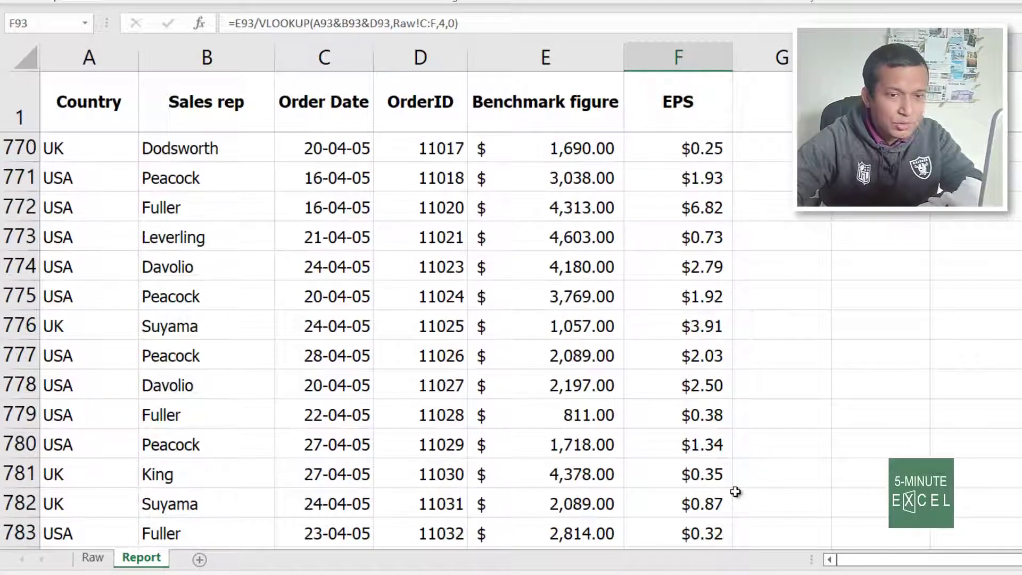
{"action": "left_click", "coordinate": [676, 266]}
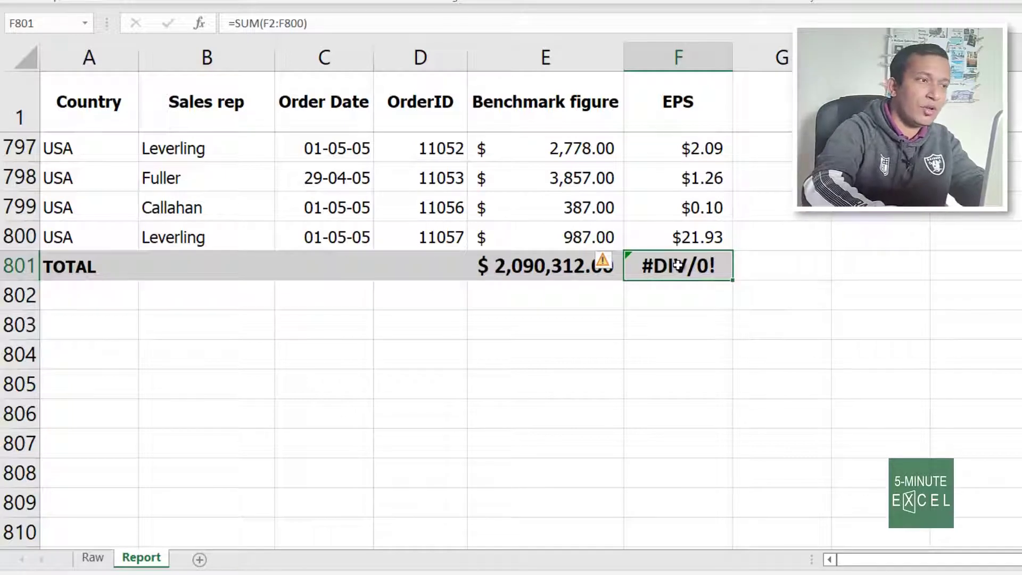
{"action": "key", "text": "Delete"}
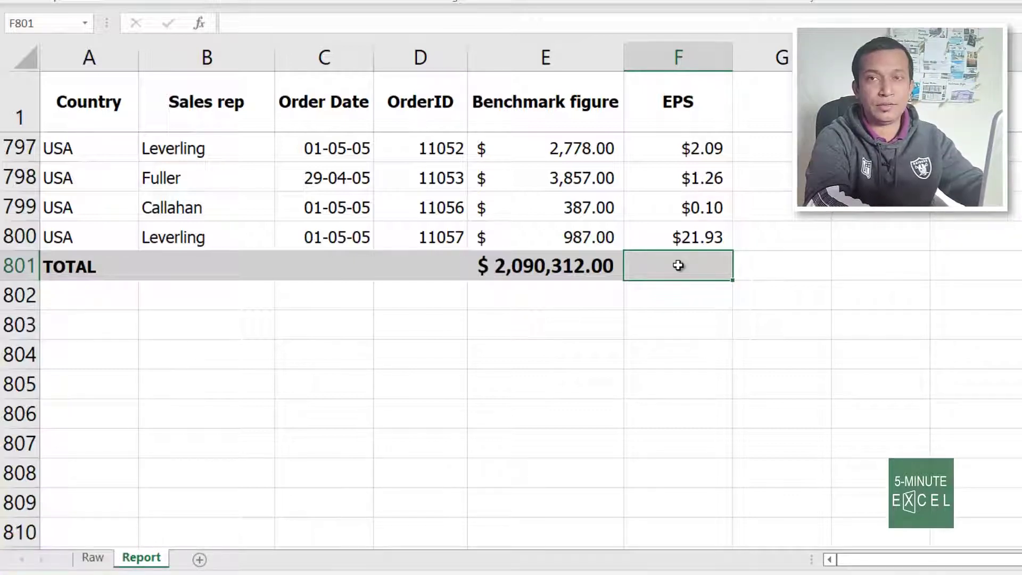
Begin an AGGREGATE formula in F801 with function number 9 (SUM) and option 6 (Ignore error values).
{"action": "type", "text": "=a"}
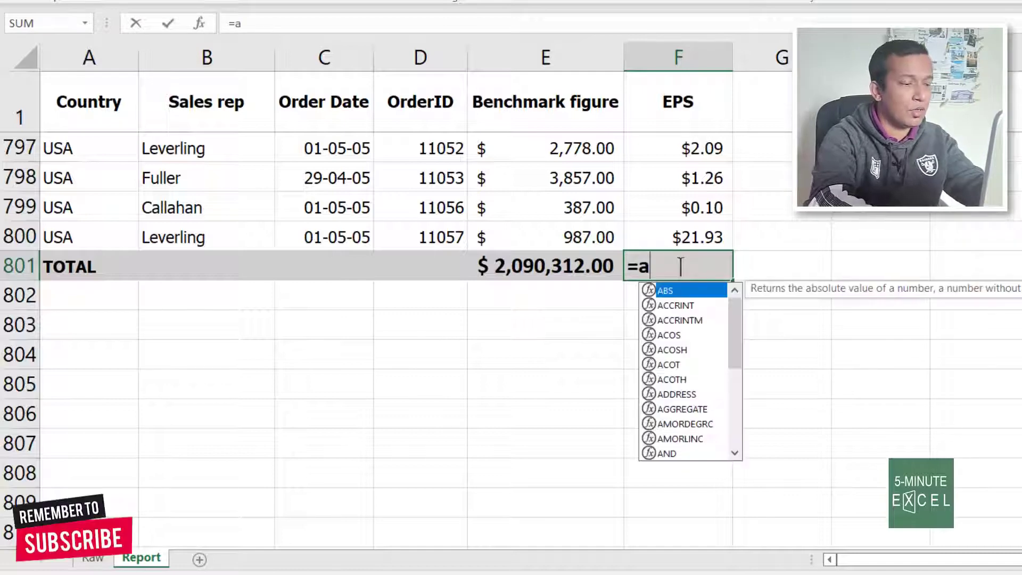
{"action": "type", "text": "gg"}
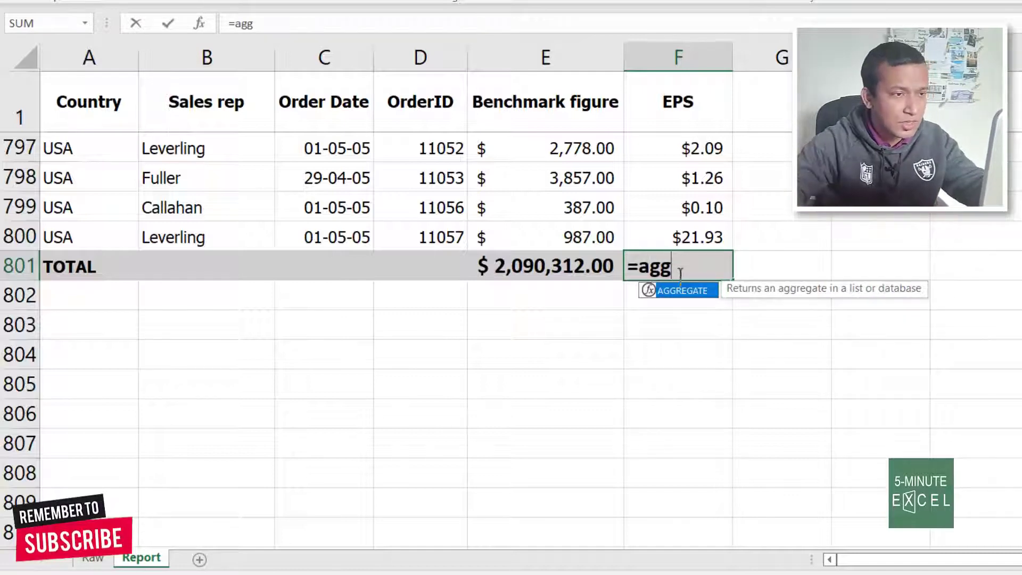
{"action": "double_click", "coordinate": [686, 291]}
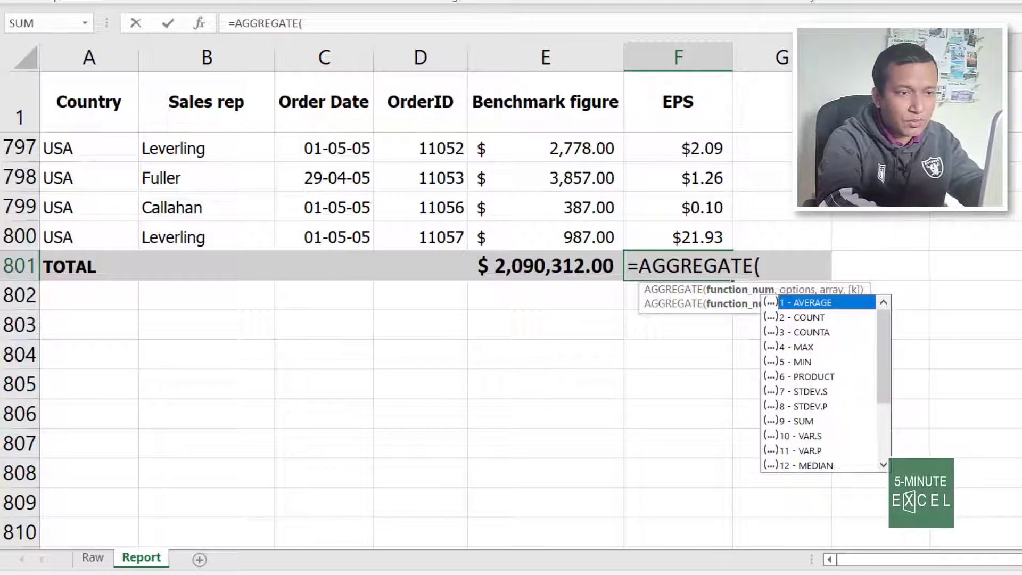
{"action": "type", "text": "9"}
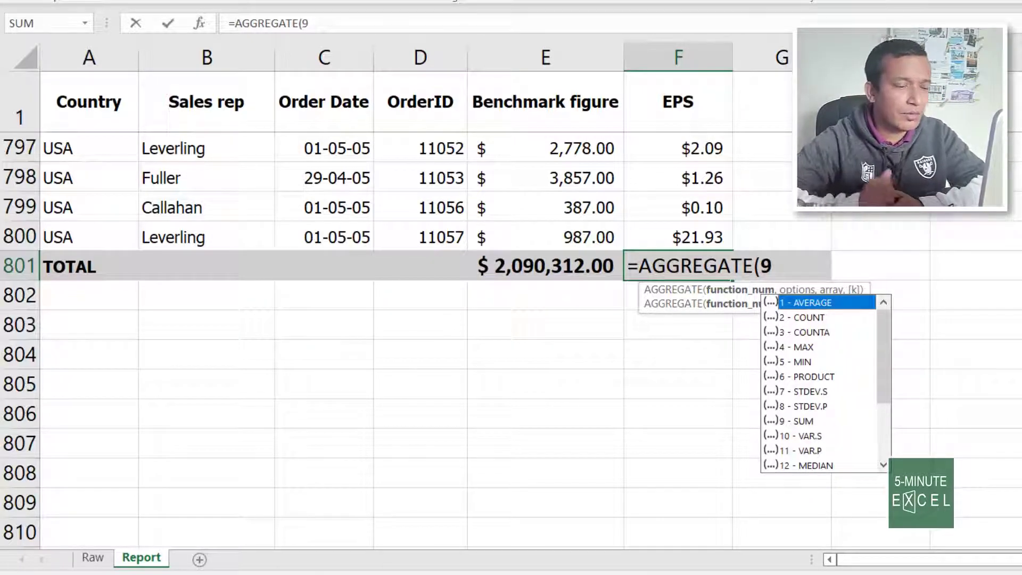
{"action": "type", "text": ","}
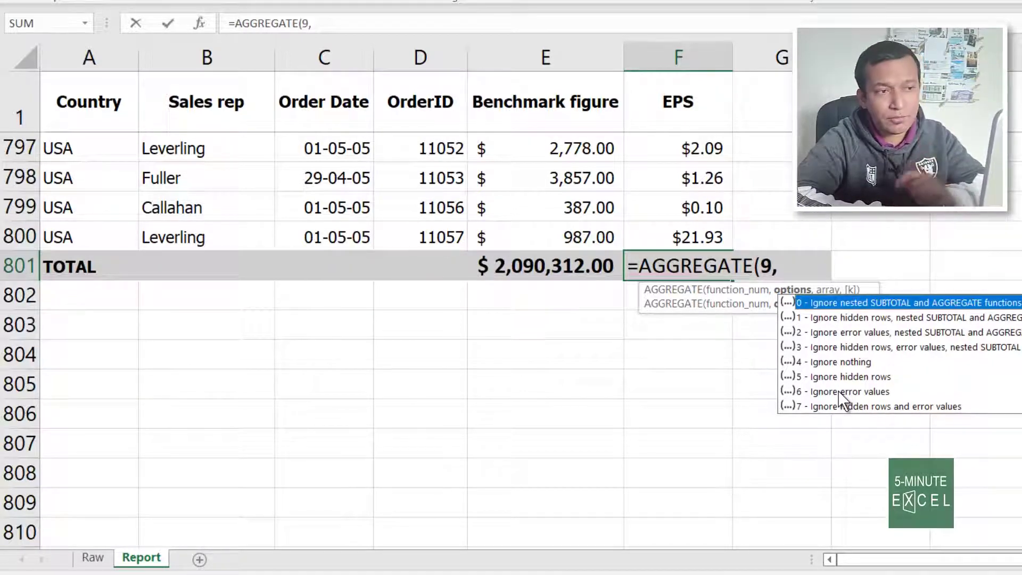
{"action": "type", "text": "6"}
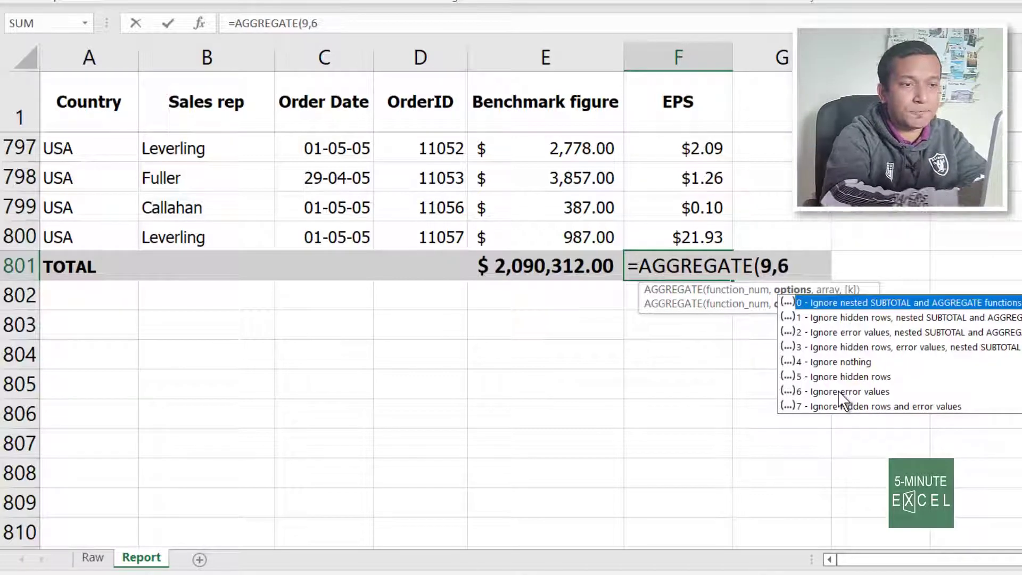
{"action": "type", "text": ","}
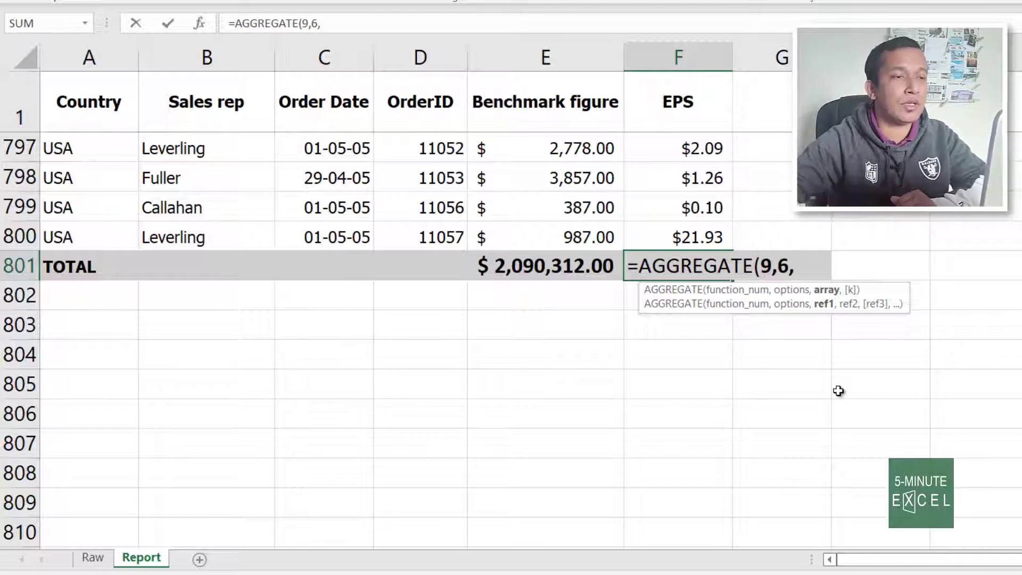
Complete the AGGREGATE formula with the range F2:F800 and enter it as =AGGREGATE(9,6,F2:F800).
{"action": "left_click", "coordinate": [681, 238]}
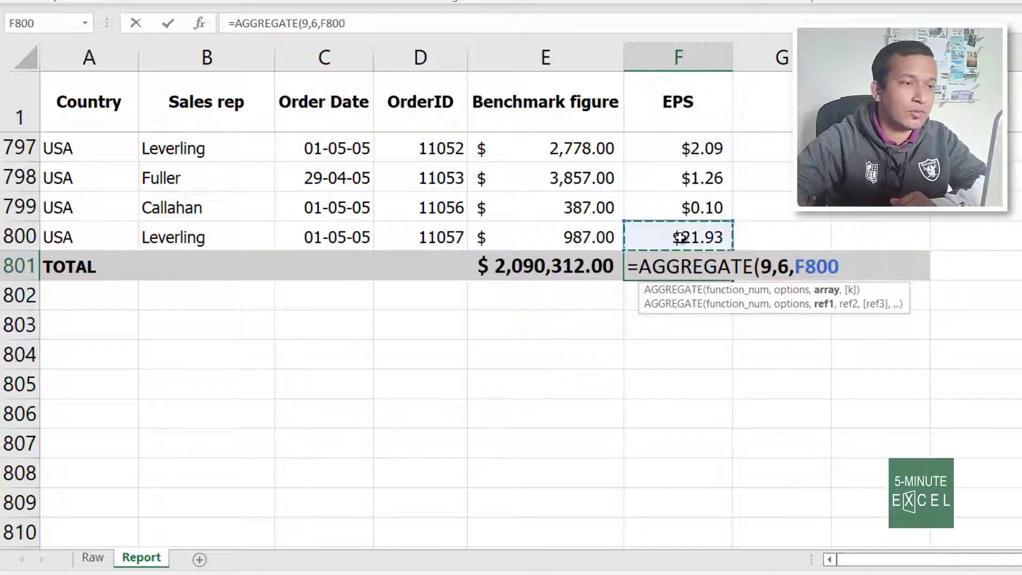
{"action": "key", "text": "ctrl+shift+Up"}
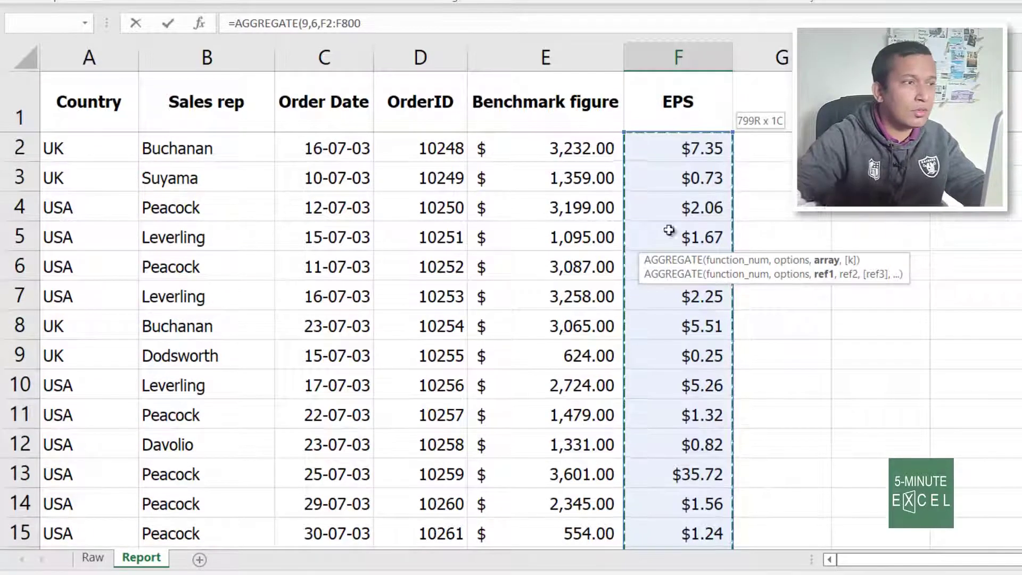
{"action": "left_click", "coordinate": [407, 25]}
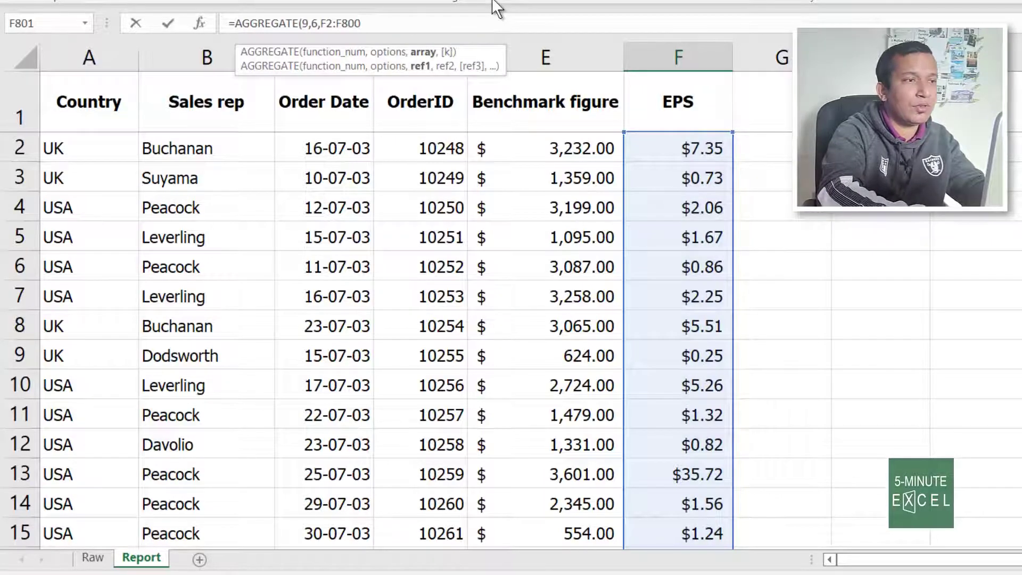
{"action": "type", "text": ")"}
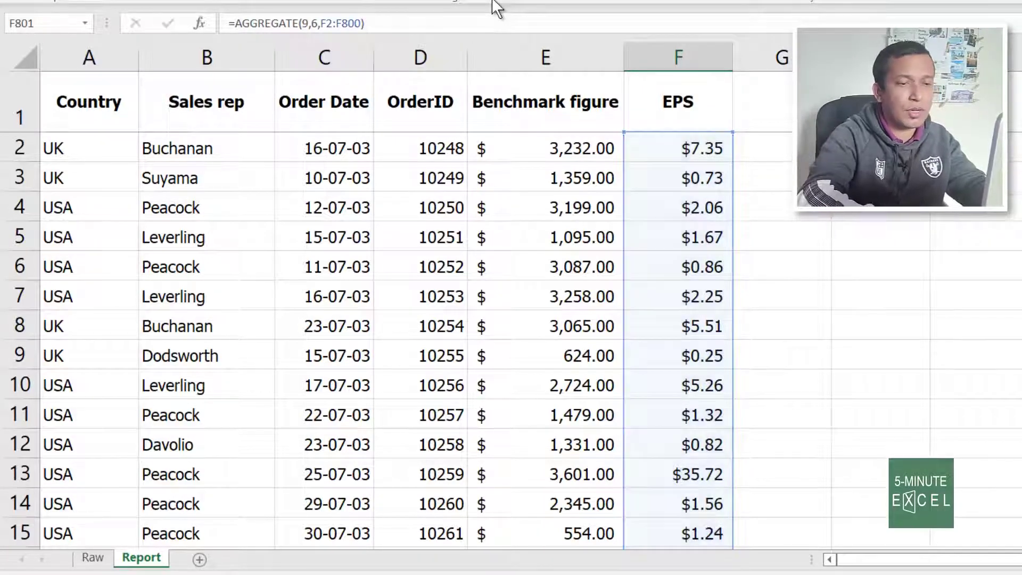
{"action": "key", "text": "Return"}
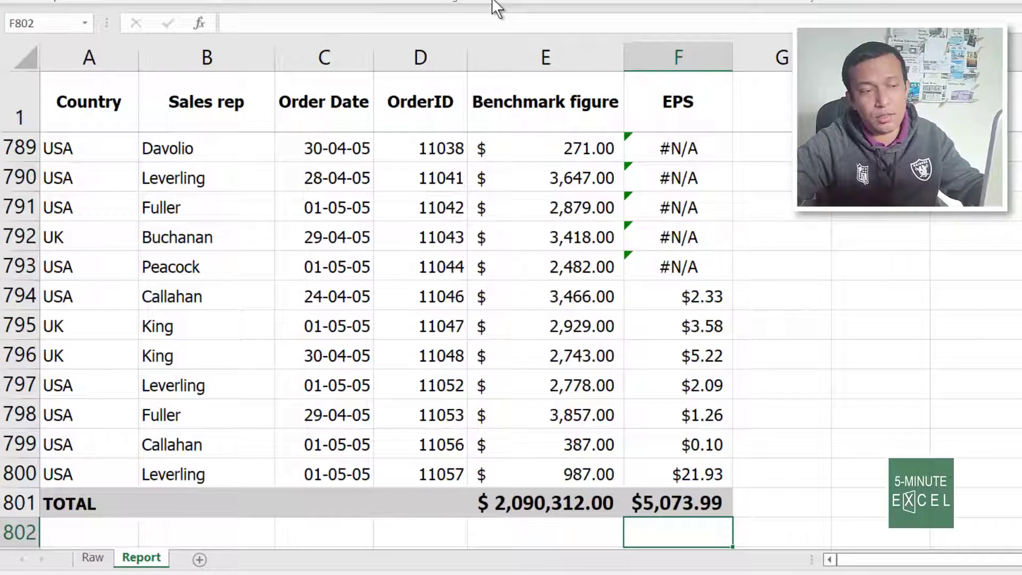
Review the error cells F789:F793 and the EPS total formula in F801.
{"action": "left_click", "coordinate": [690, 151]}
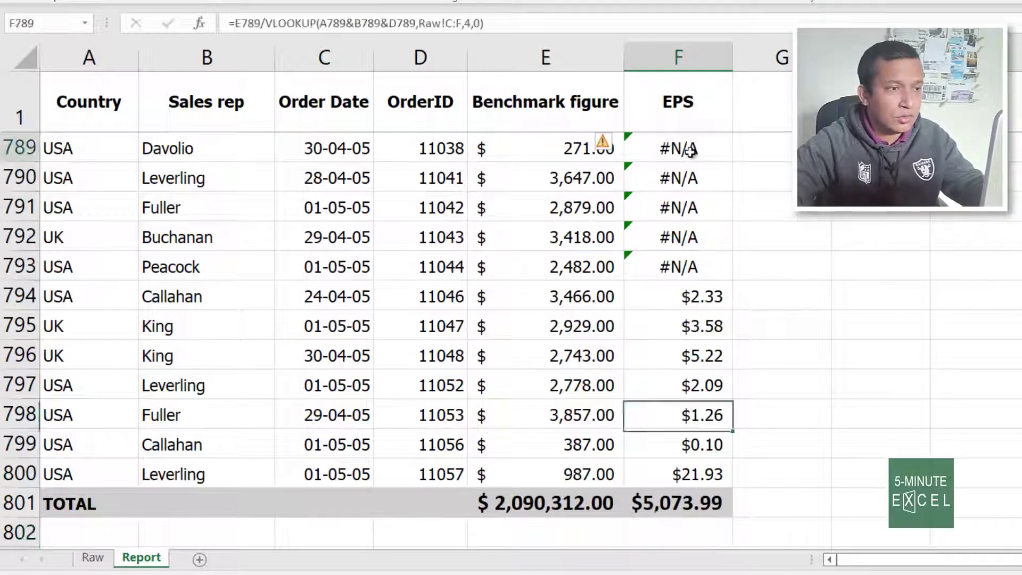
{"action": "left_click_drag", "start_coordinate": [691, 151], "coordinate": [669, 267]}
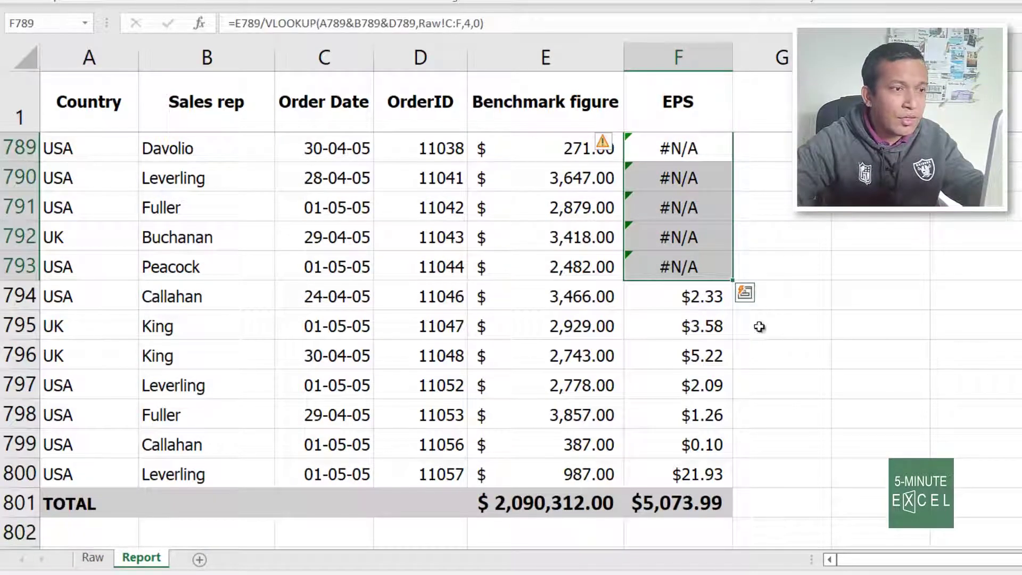
{"action": "left_click", "coordinate": [695, 505]}
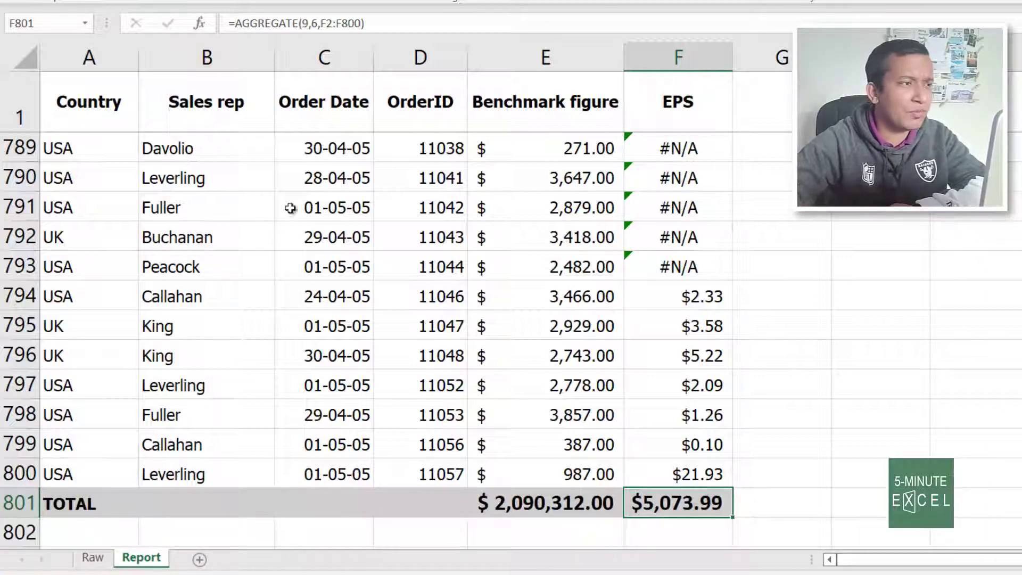
Set the AGGREGATE function number in F801 to 2 (COUNT) and format the result as a plain number with two decimals.
{"action": "left_click", "coordinate": [307, 23]}
{"action": "key", "text": "BackSpace"}
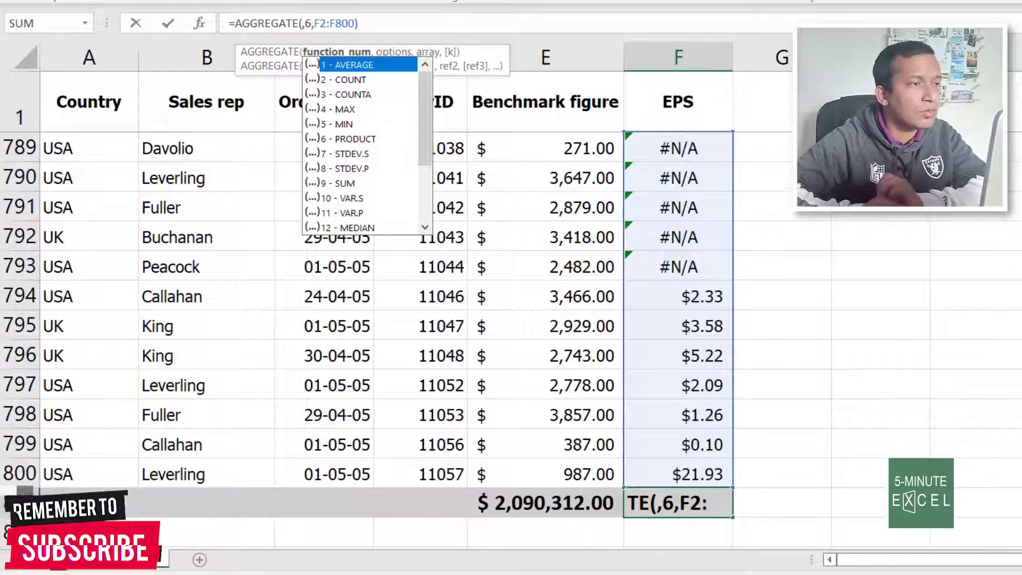
{"action": "type", "text": "2"}
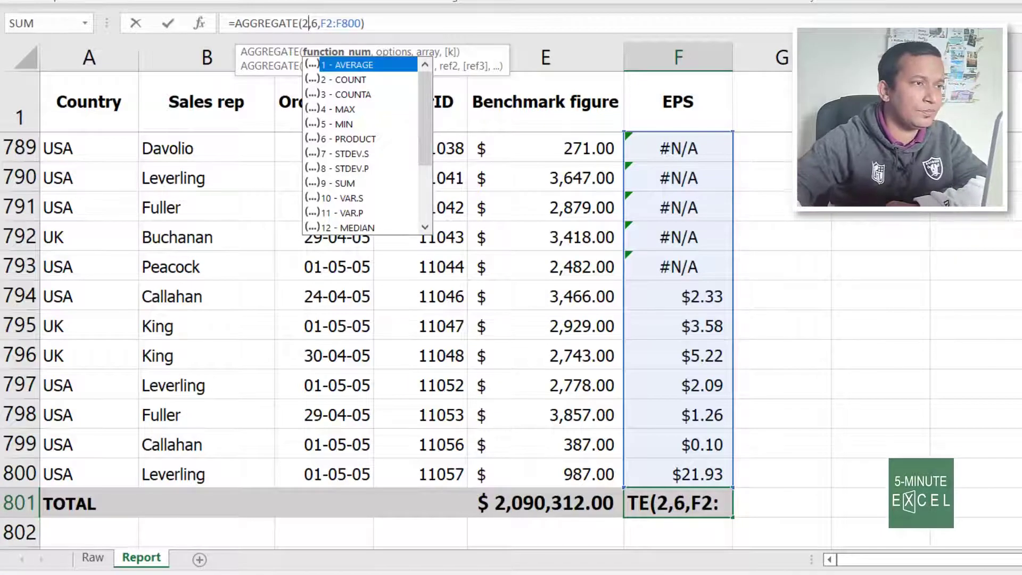
{"action": "left_click", "coordinate": [414, 25]}
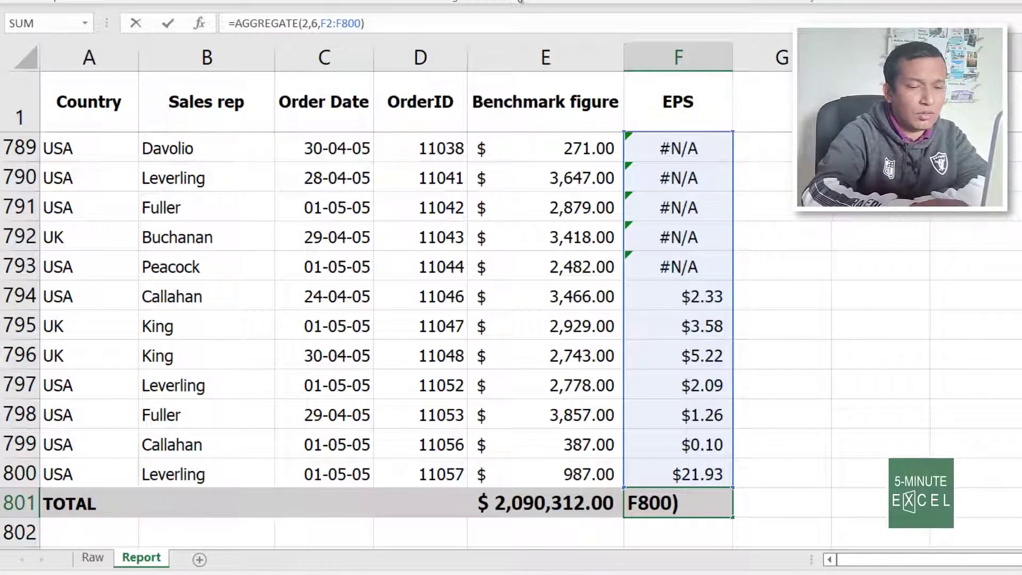
{"action": "key", "text": "Return"}
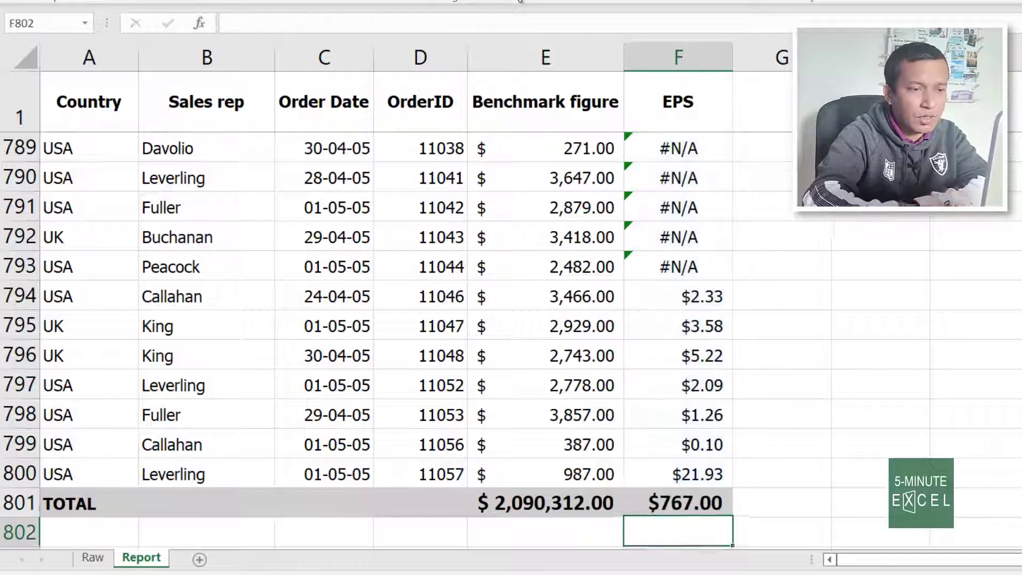
{"action": "key", "text": "Up"}
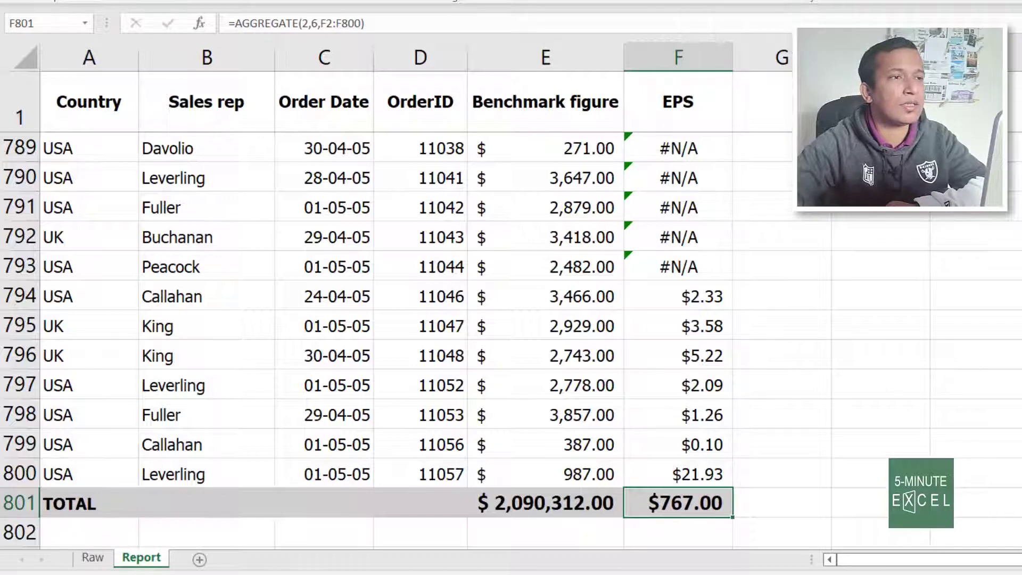
{"action": "left_click", "coordinate": [945, 461]}
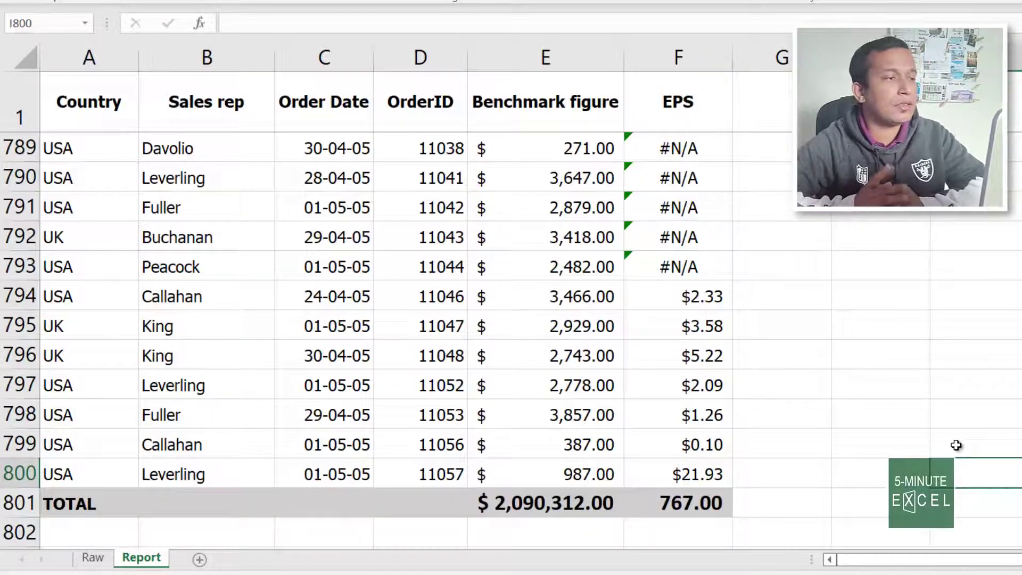
Check the last data row 800 and header row 1 against the EPS count in F801.
{"action": "left_click", "coordinate": [8, 470]}
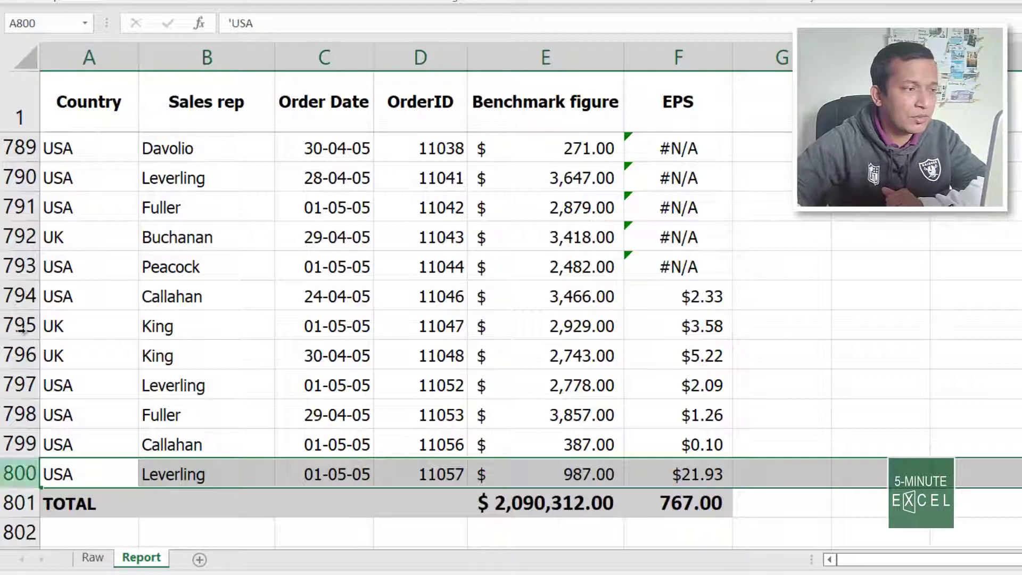
{"action": "left_click", "coordinate": [7, 111]}
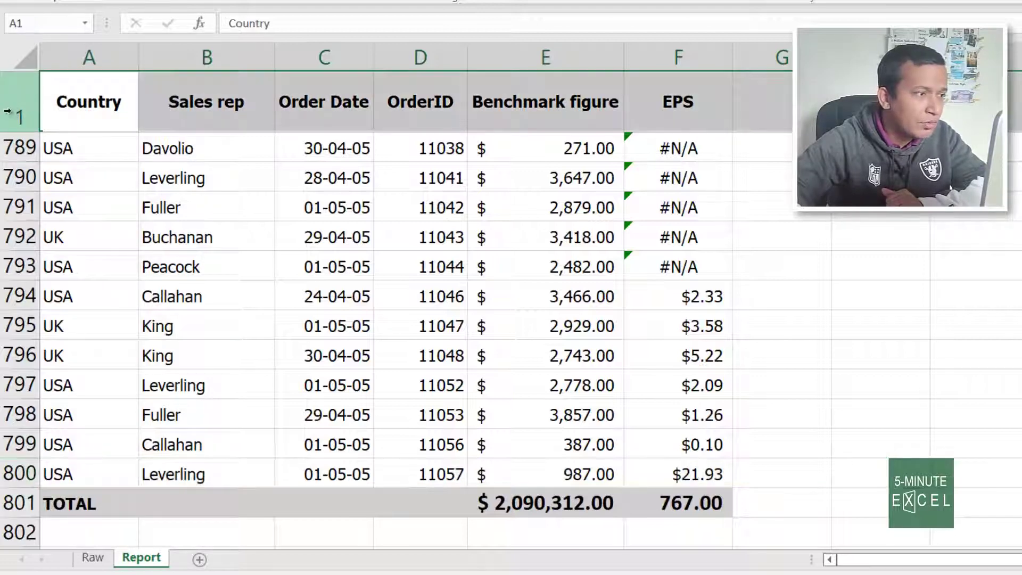
{"action": "left_click", "coordinate": [18, 474]}
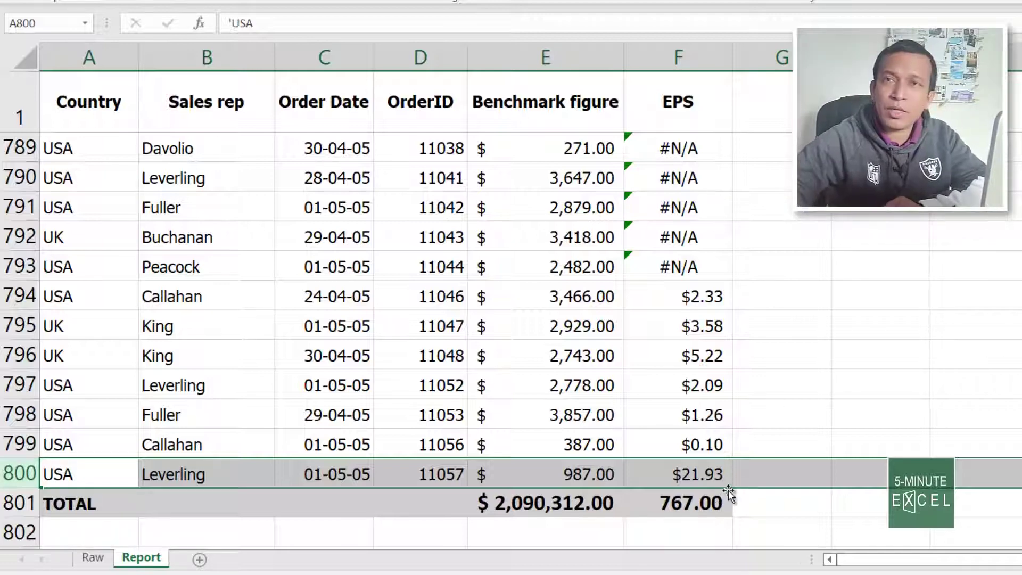
{"action": "left_click", "coordinate": [704, 505]}
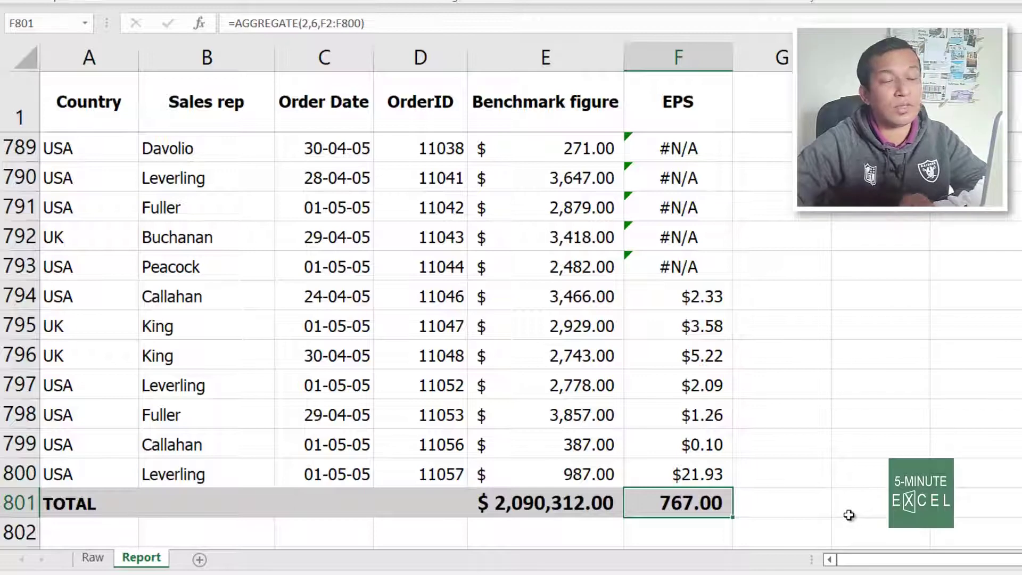
Calculate the number of error cells in G801 with the formula =799-F801.
{"action": "left_click", "coordinate": [763, 503]}
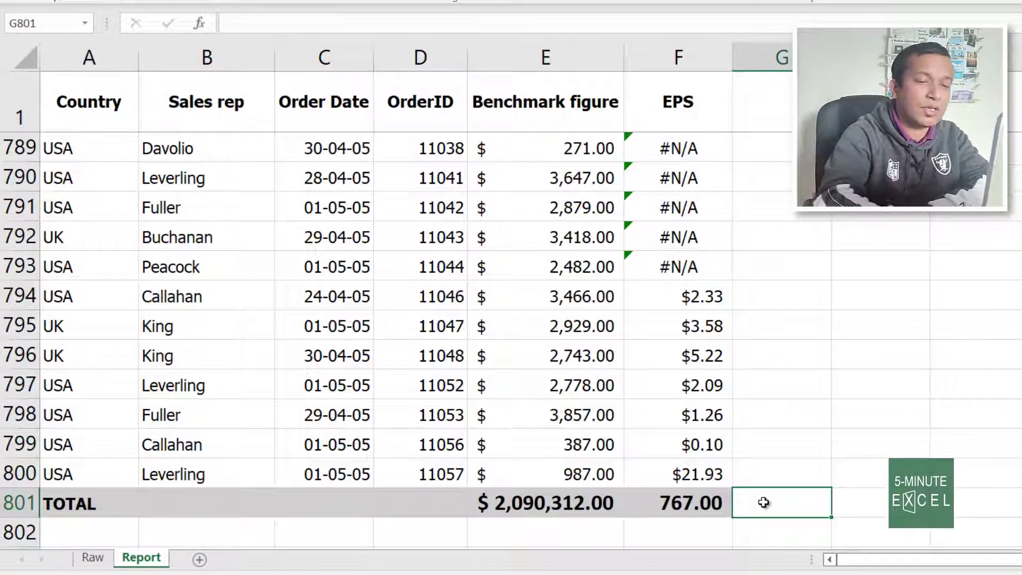
{"action": "type", "text": "=799"}
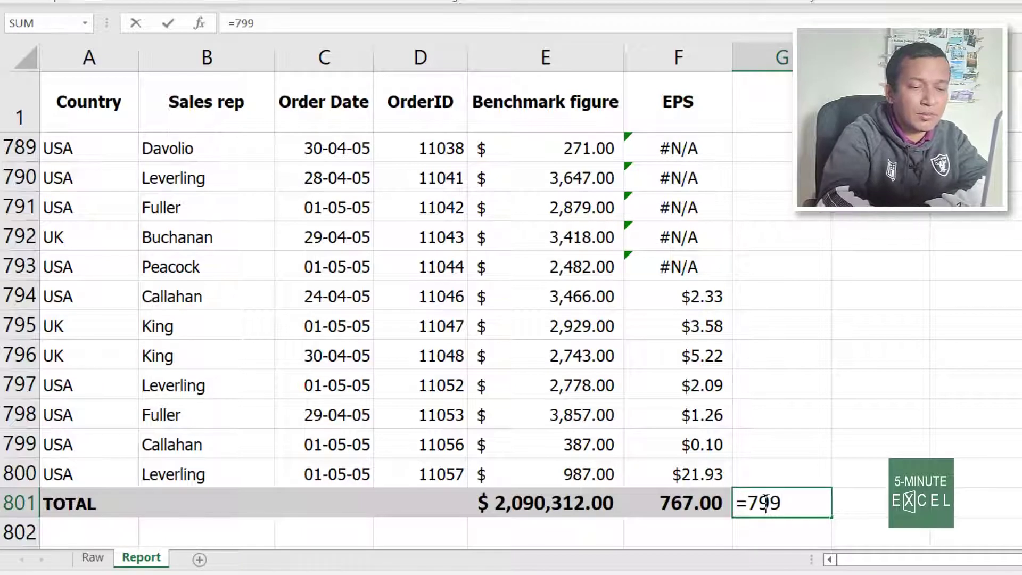
{"action": "type", "text": "-"}
{"action": "key", "text": "Left"}
{"action": "key", "text": "Return"}
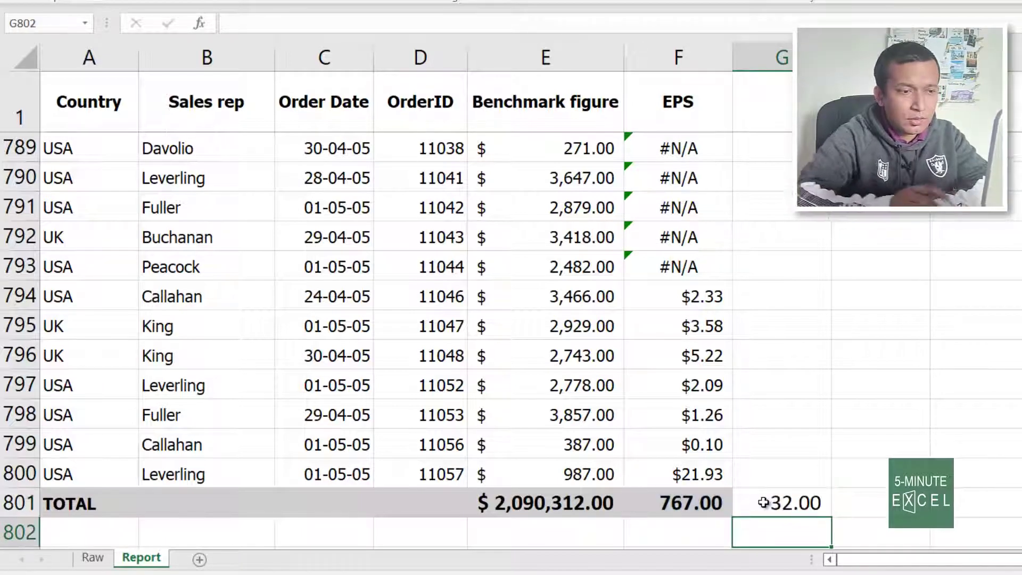
{"action": "left_click", "coordinate": [804, 502]}
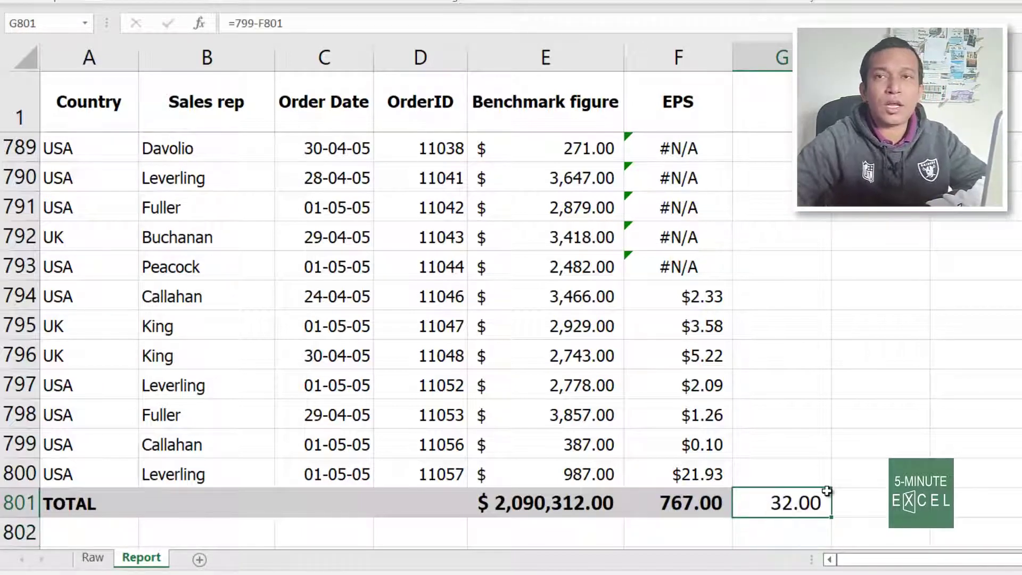
Add filters to the Benchmark figure and EPS headers and filter EPS to only #DIV/0! and #N/A.
{"action": "left_click", "coordinate": [675, 101]}
{"action": "left_click_drag", "start_coordinate": [537, 104], "coordinate": [687, 101]}
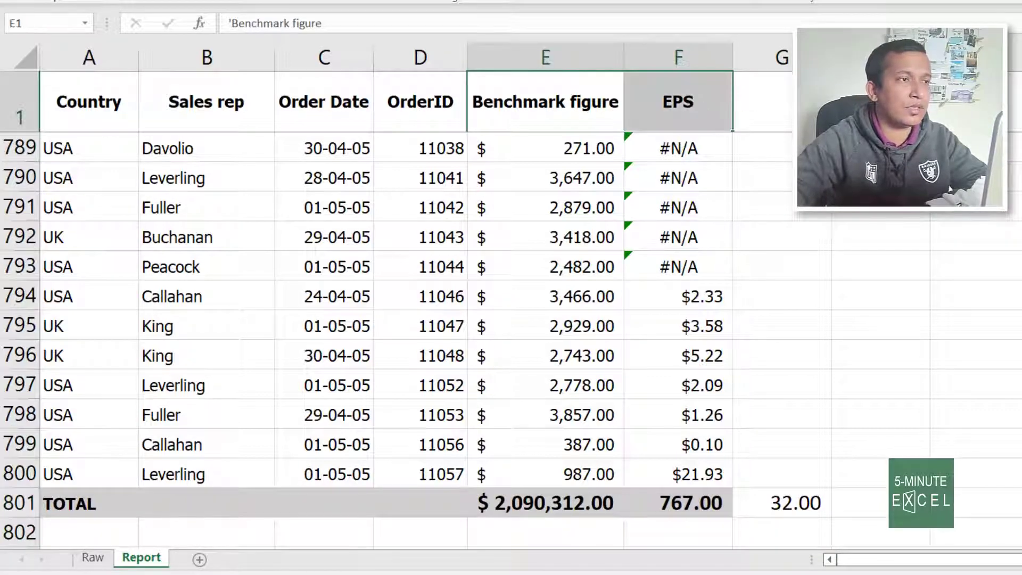
{"action": "key", "text": "ctrl+shift+l"}
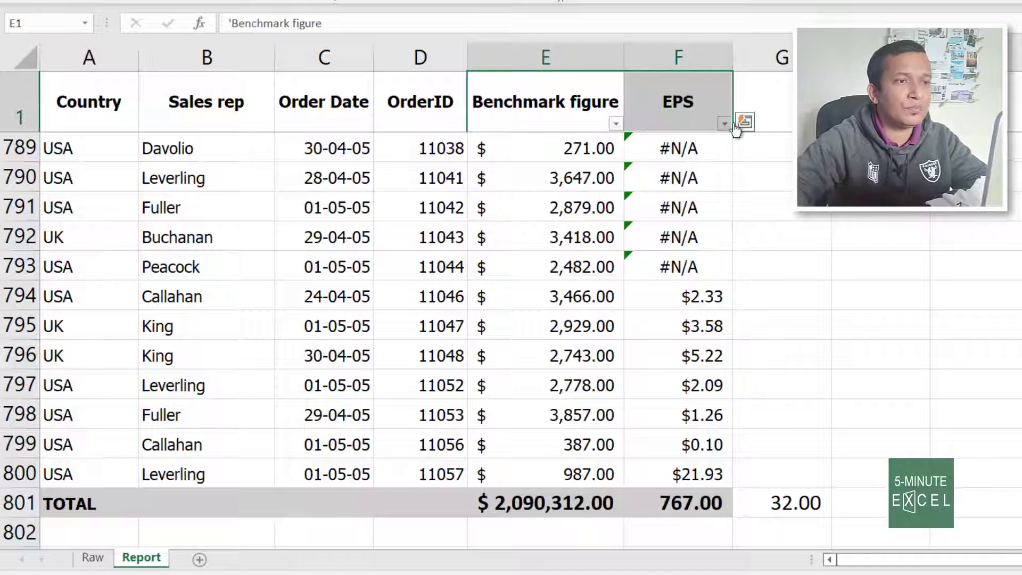
{"action": "left_click", "coordinate": [724, 124]}
{"action": "left_click", "coordinate": [567, 335]}
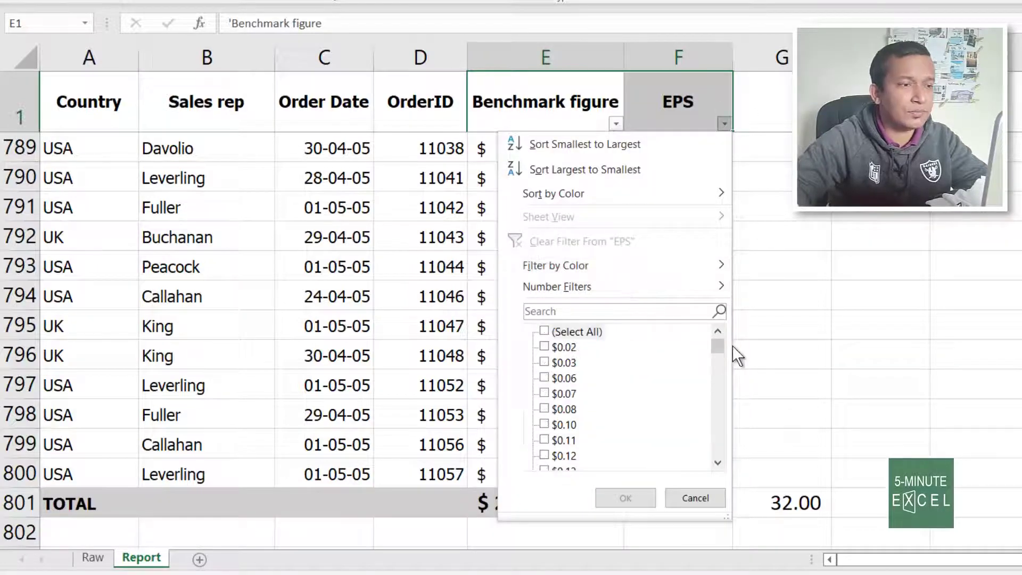
{"action": "left_click_drag", "start_coordinate": [718, 347], "coordinate": [723, 467]}
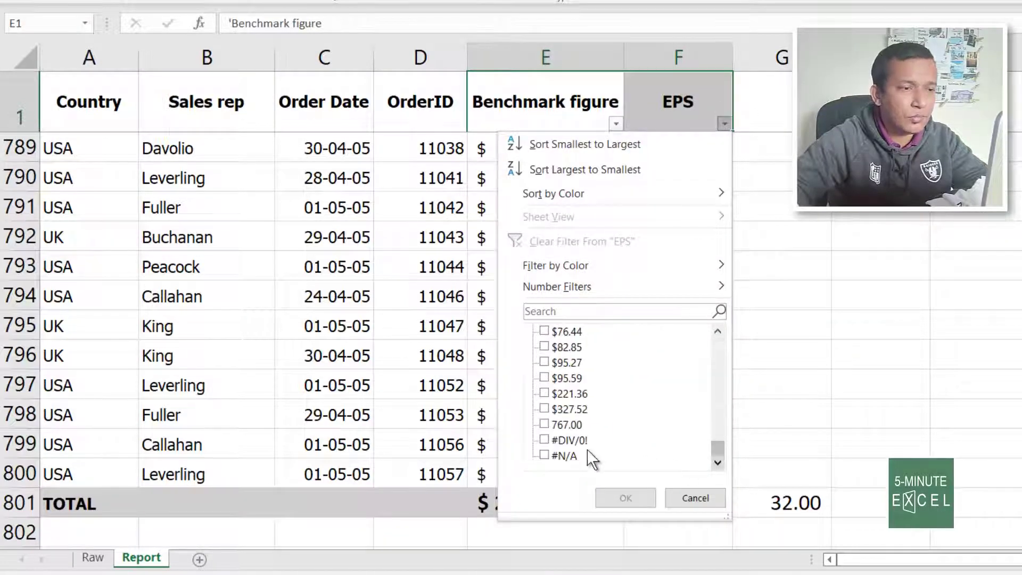
{"action": "left_click", "coordinate": [558, 439]}
{"action": "left_click", "coordinate": [544, 457]}
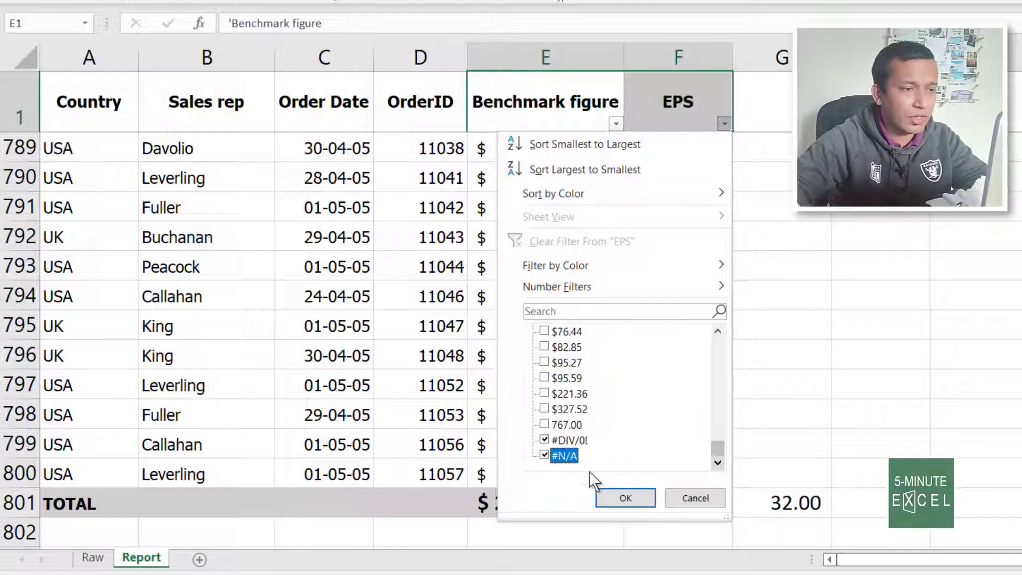
{"action": "left_click", "coordinate": [622, 499]}
Select the filtered error cells in the EPS column from F16 to F793 to check how many there are.
{"action": "left_click", "coordinate": [681, 97]}
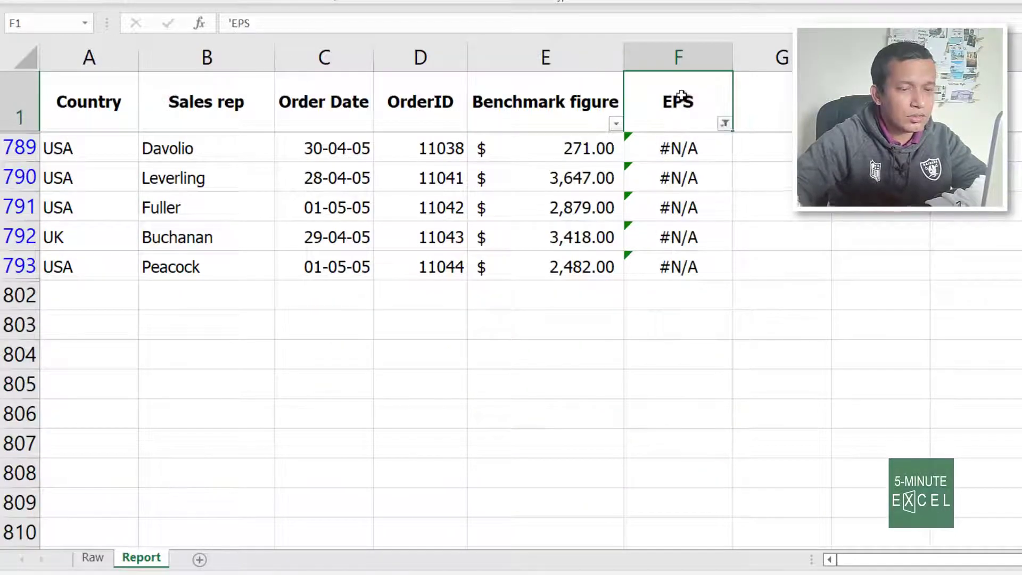
{"action": "scroll", "coordinate": [682, 96], "scroll_direction": "up", "scroll_amount": 10}
{"action": "scroll", "coordinate": [681, 97], "scroll_direction": "up", "scroll_amount": 2}
{"action": "key", "text": "ctrl+shift+Down"}
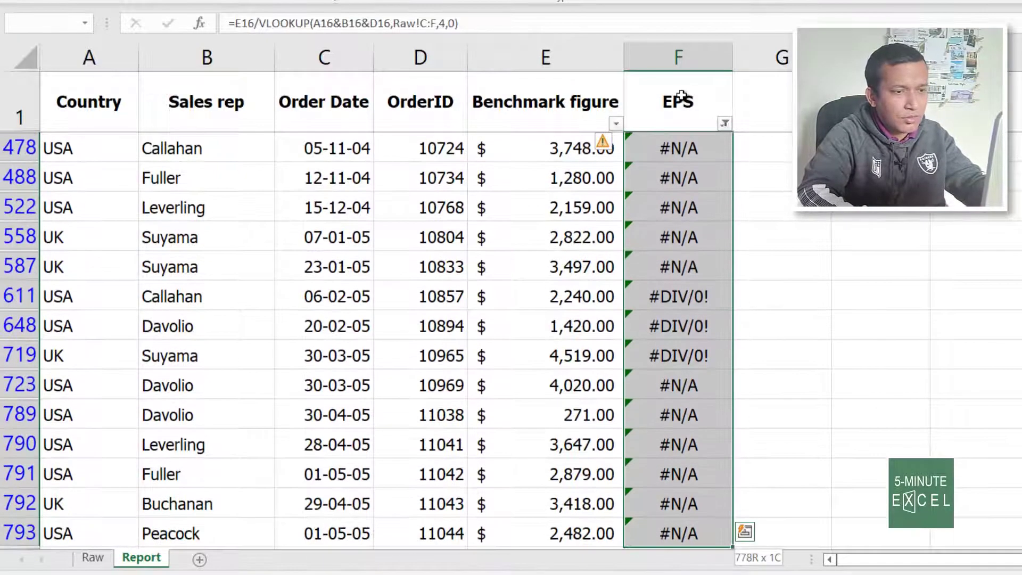
{"action": "scroll", "coordinate": [678, 198], "scroll_direction": "down", "scroll_amount": 1}
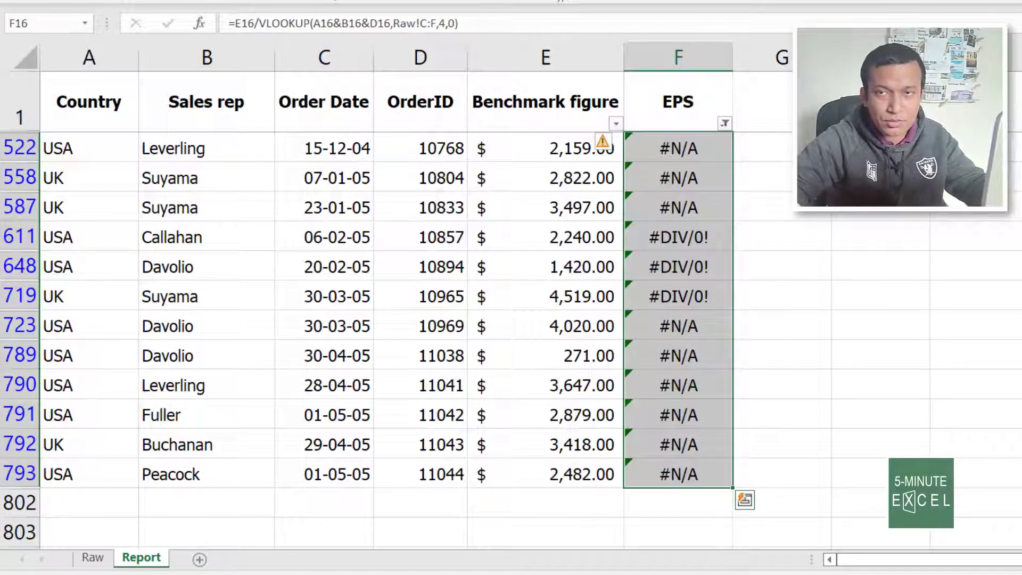
Remove the filters from the Report sheet and return to the EPS count formula in F801.
{"action": "key", "text": "ctrl+shift+l"}
{"action": "scroll", "coordinate": [759, 308], "scroll_direction": "down", "scroll_amount": 15}
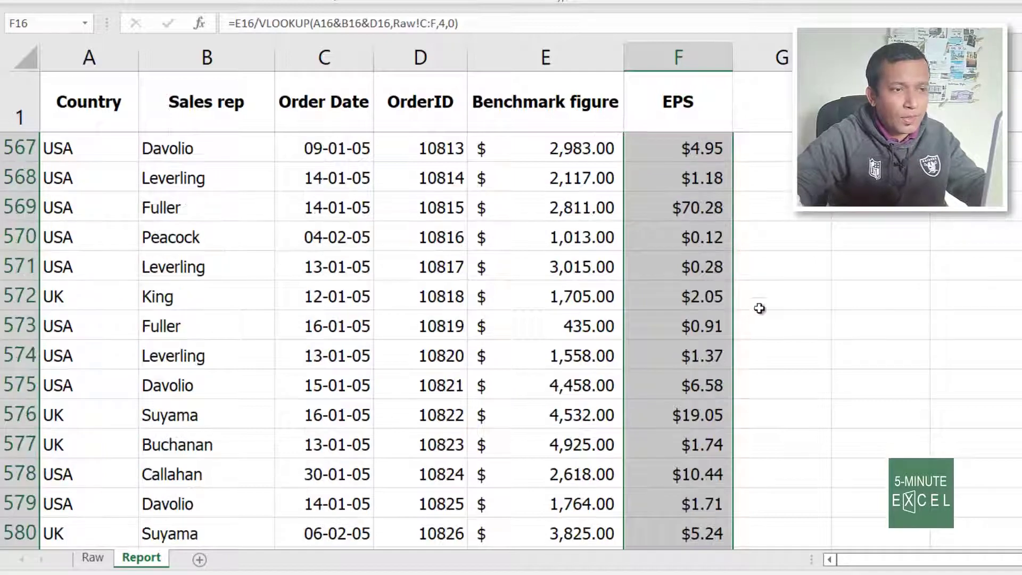
{"action": "scroll", "coordinate": [759, 308], "scroll_direction": "down", "scroll_amount": 9}
{"action": "left_click", "coordinate": [700, 355]}
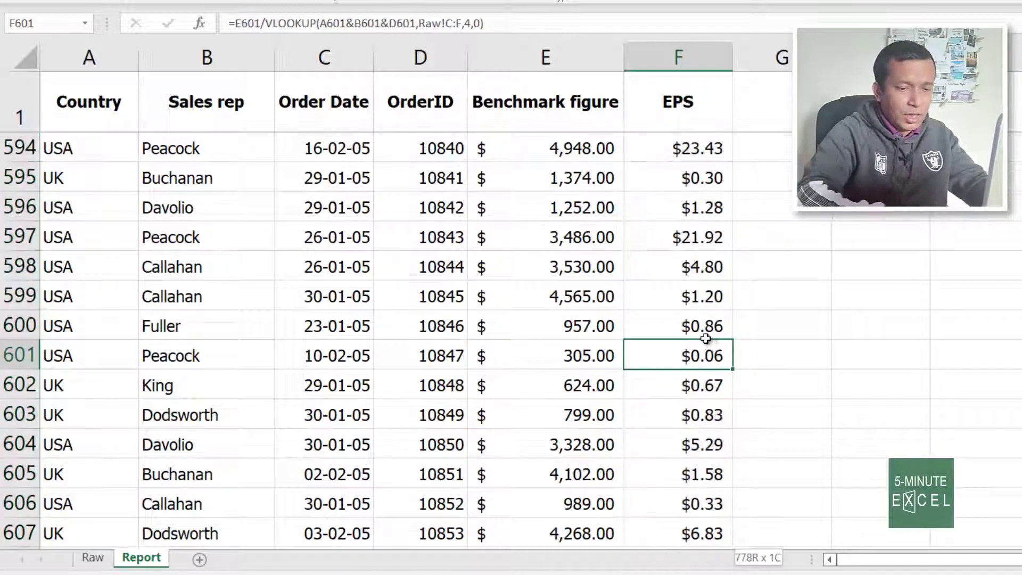
{"action": "key", "text": "ctrl+shift+Down"}
{"action": "left_click", "coordinate": [672, 536]}
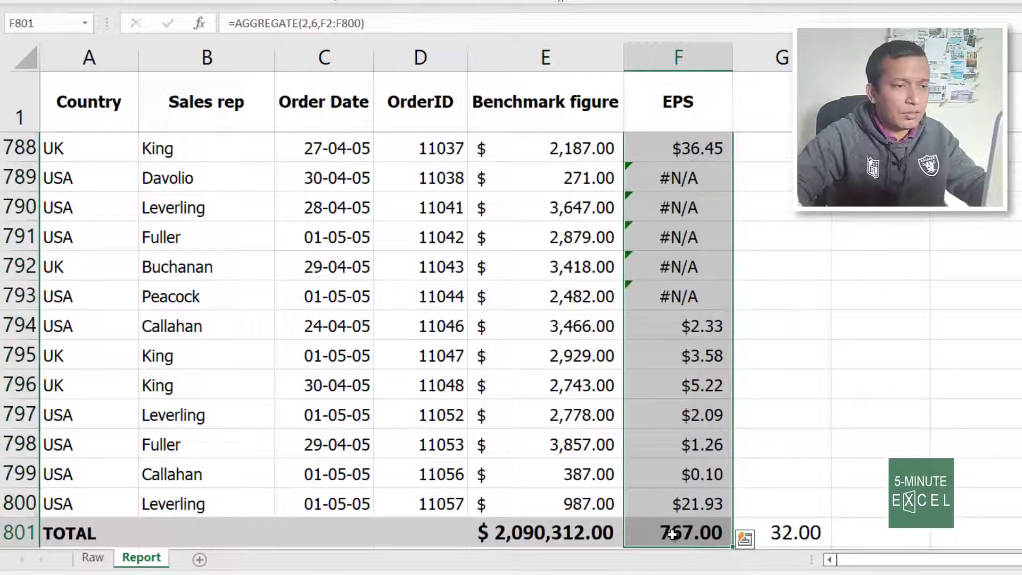